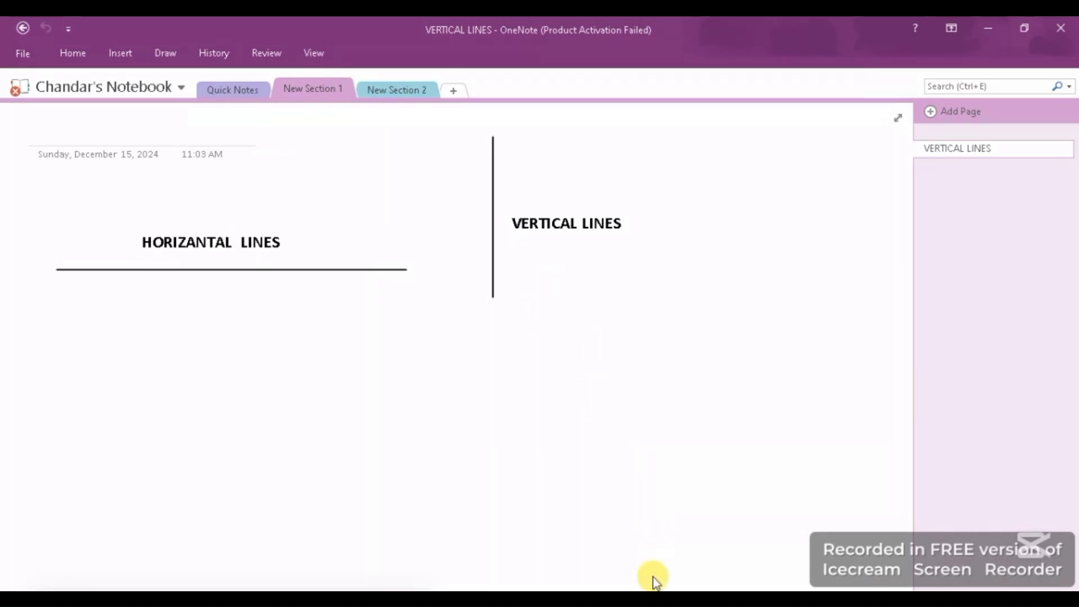
# Switch to the AutoCAD drawing and examine the 180° semicircle and the 90° right-angle sketches.
pyautogui.moveTo(641, 597)
pyautogui.click(722, 537)
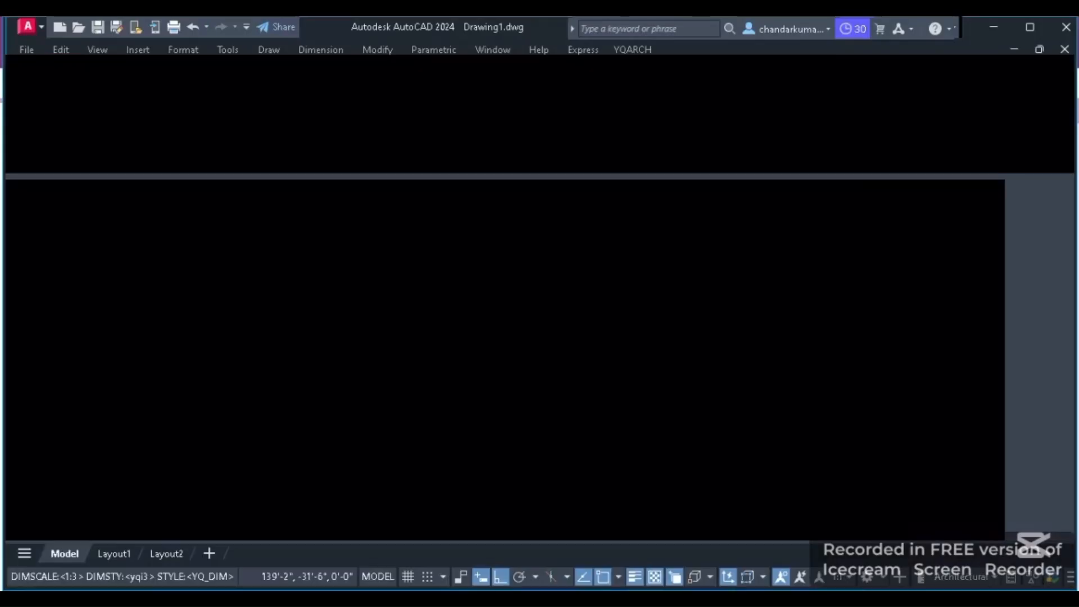
pyautogui.scroll(3, 646, 365)
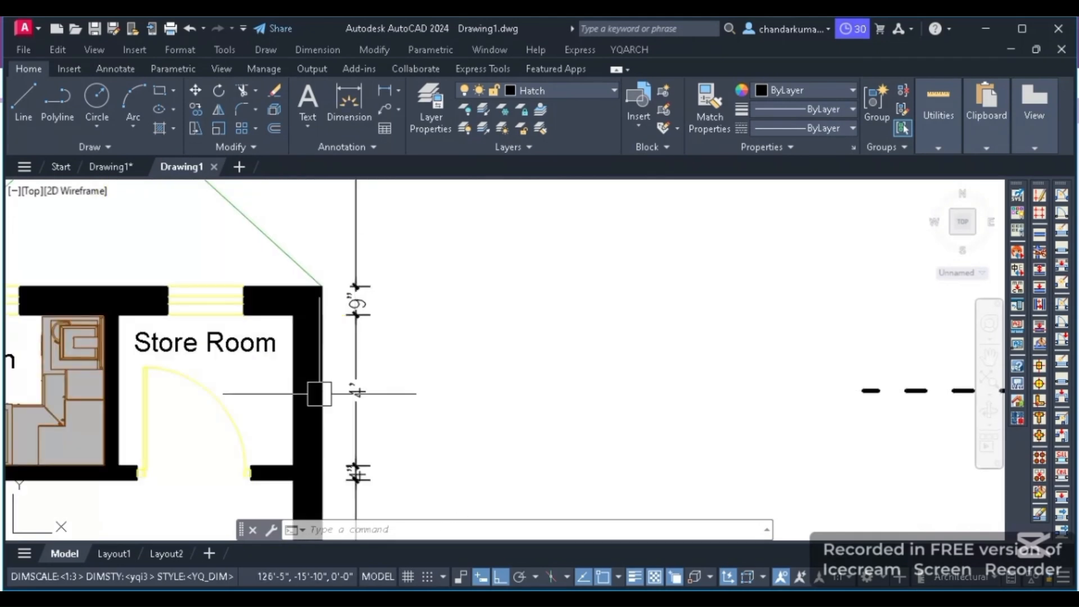
pyautogui.scroll(-4, 318, 393)
pyautogui.scroll(2, 942, 290)
pyautogui.scroll(-2, 427, 375)
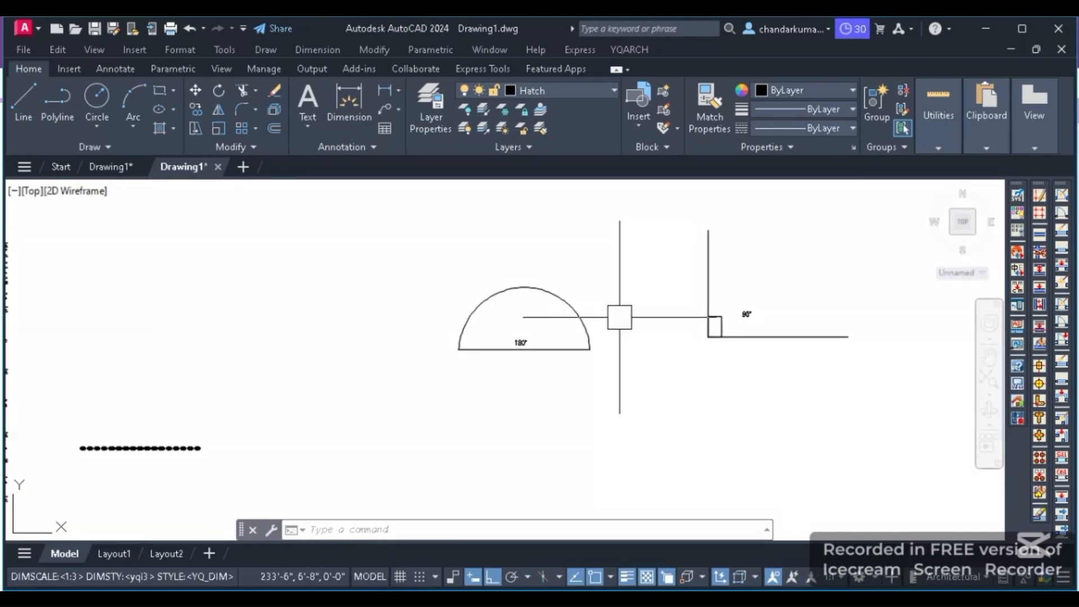
pyautogui.scroll(4, 619, 316)
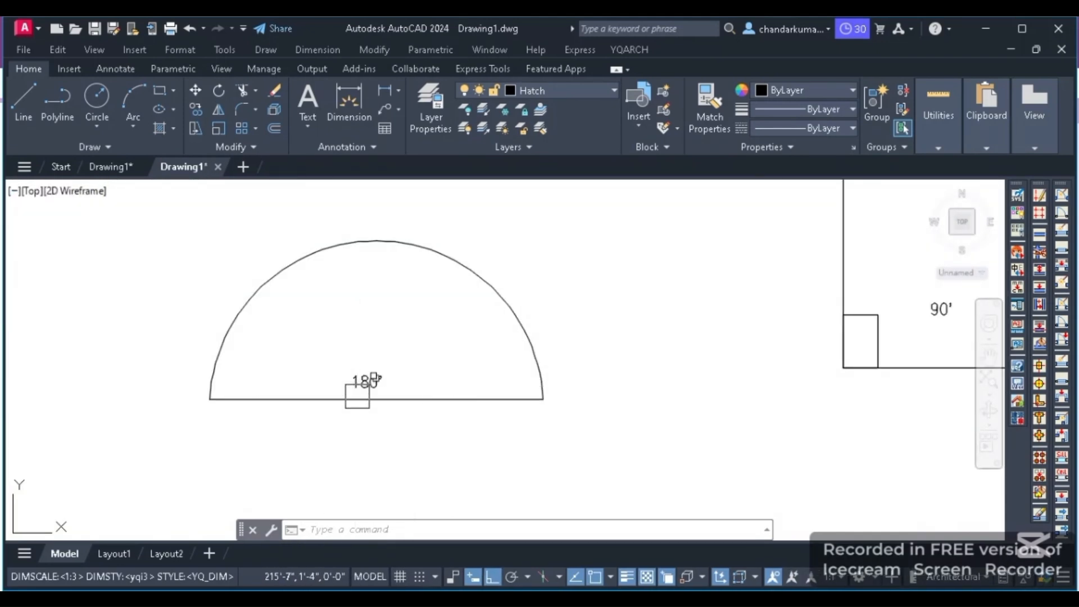
pyautogui.scroll(-2, 285, 448)
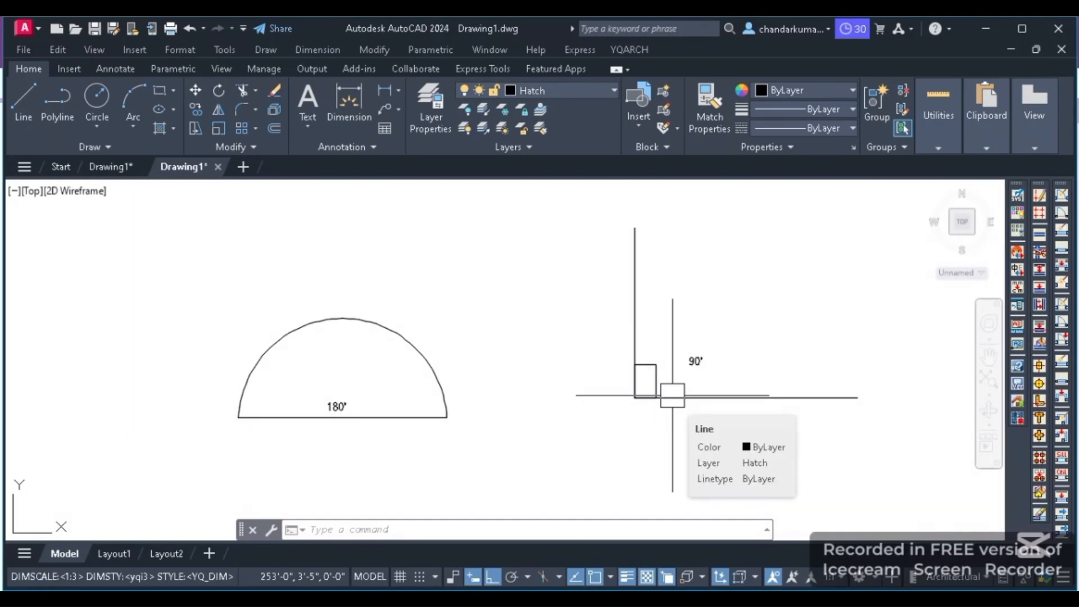
pyautogui.scroll(-4, 776, 390)
pyautogui.scroll(3, 578, 380)
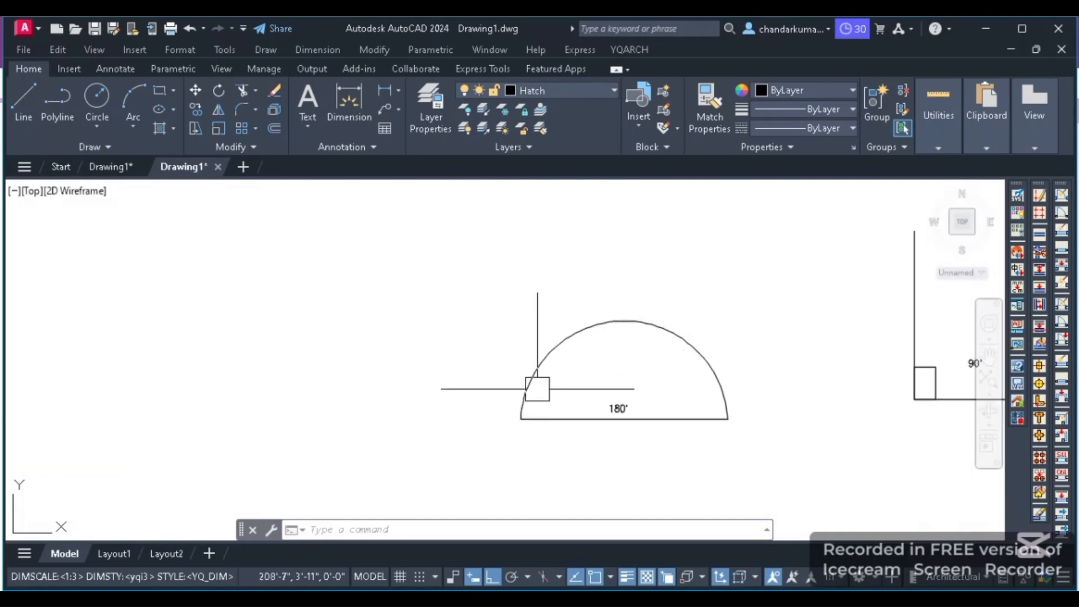
pyautogui.scroll(-1, 535, 385)
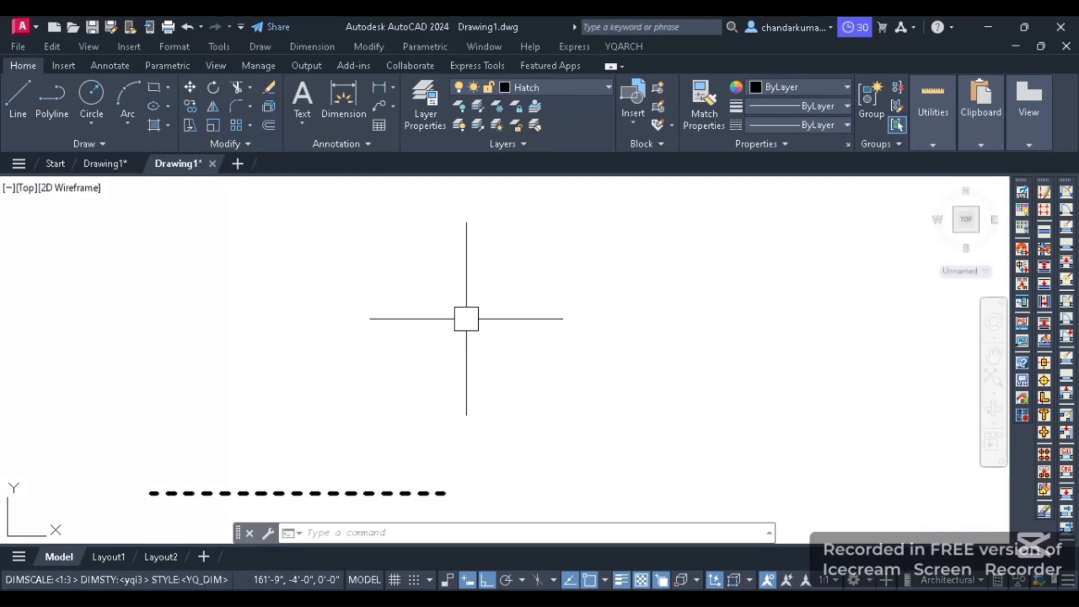
# Examine the dashed line beside the floor plan and the walls around the terrace, kitchen and store room.
pyautogui.scroll(-8, 467, 318)
pyautogui.scroll(6, 349, 378)
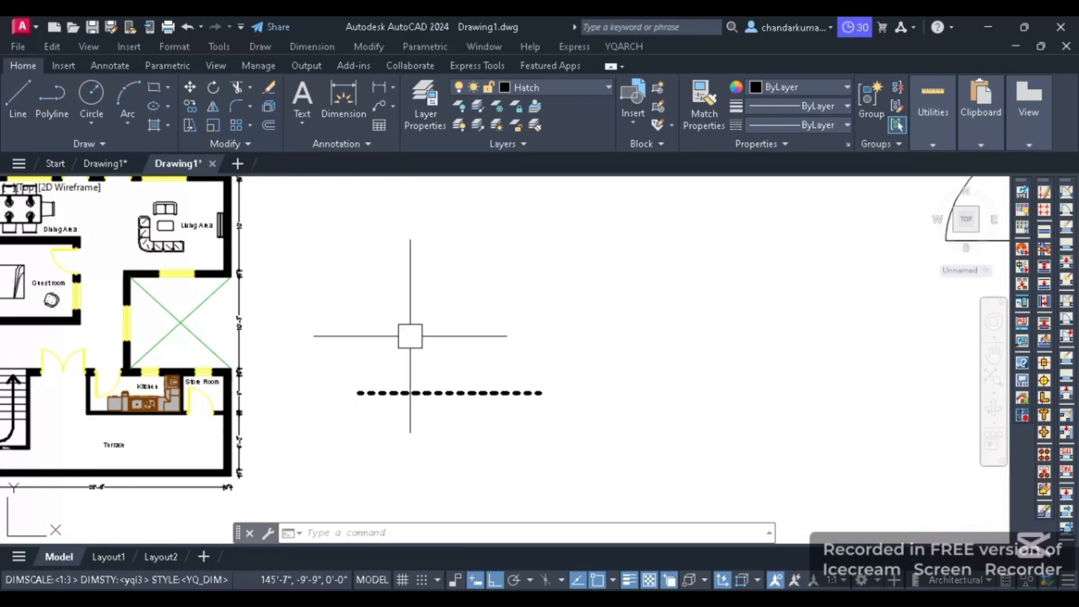
pyautogui.scroll(5, 255, 423)
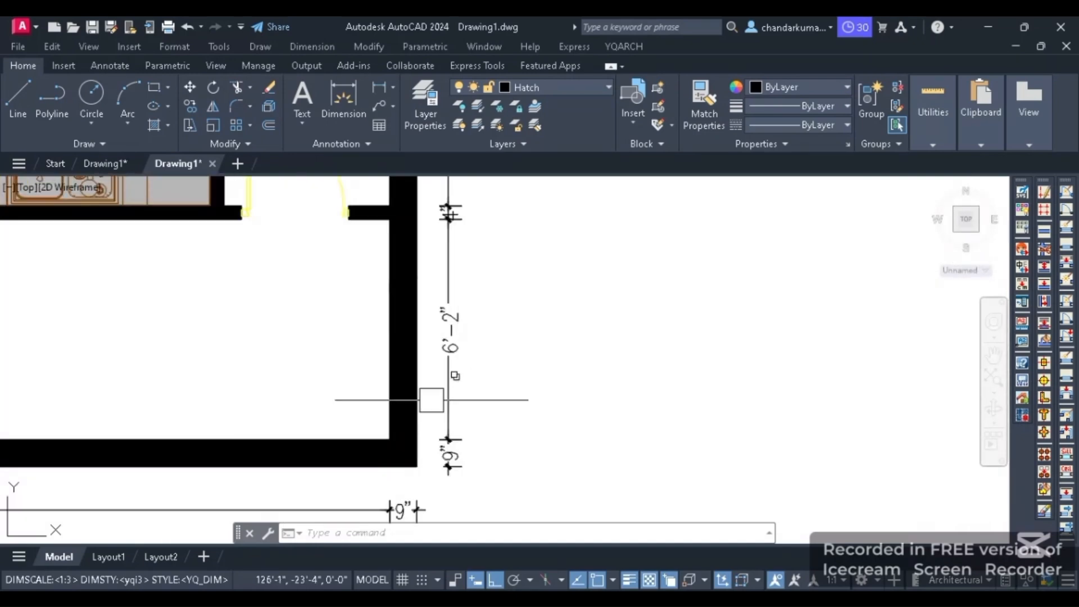
pyautogui.scroll(-5, 416, 388)
pyautogui.scroll(3, 410, 394)
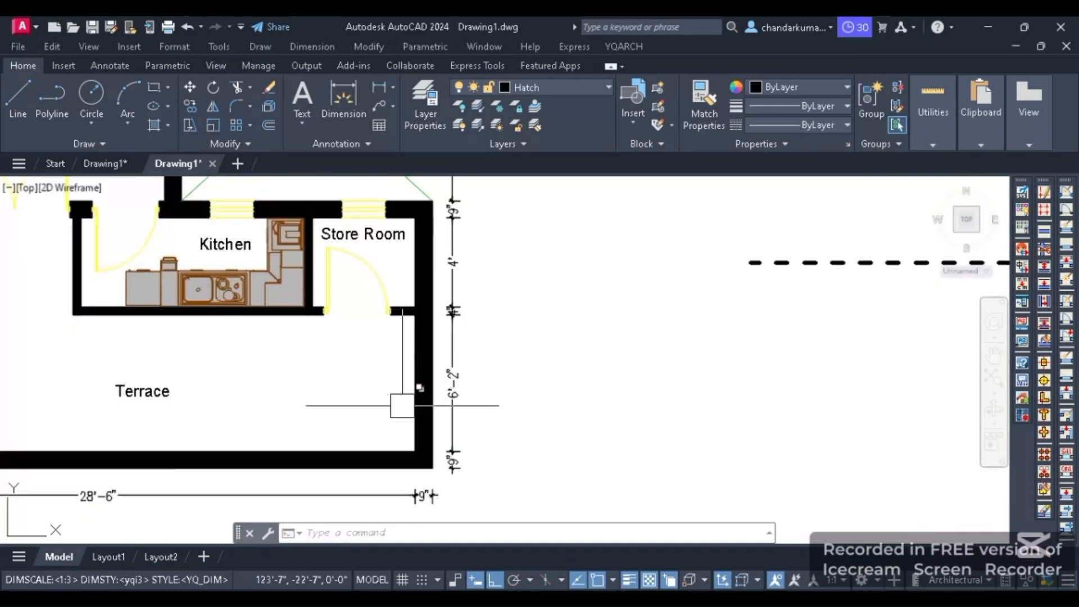
pyautogui.scroll(-3, 361, 414)
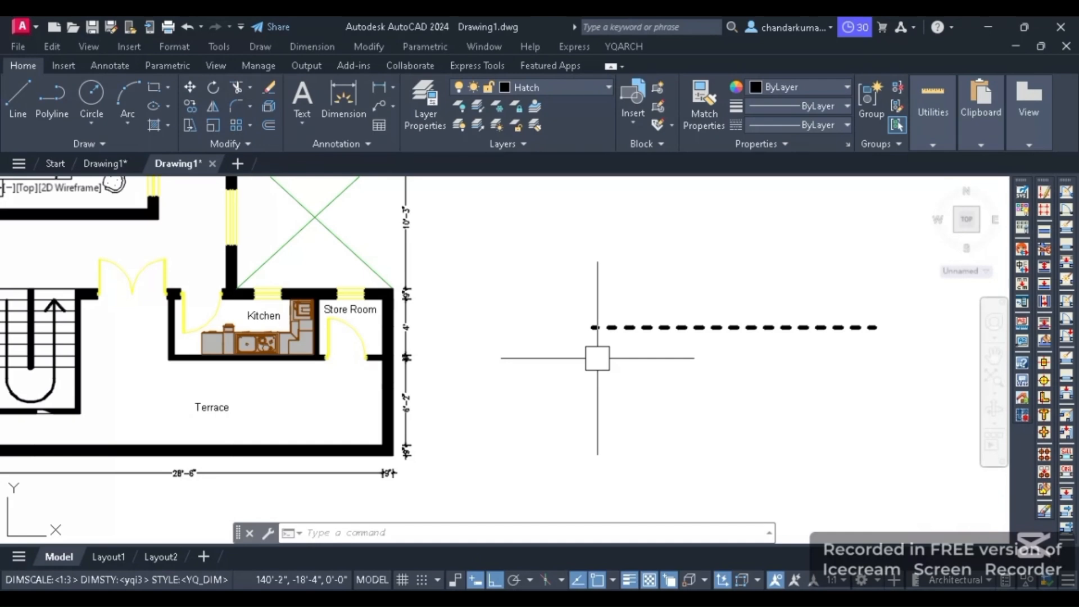
pyautogui.scroll(-3, 598, 358)
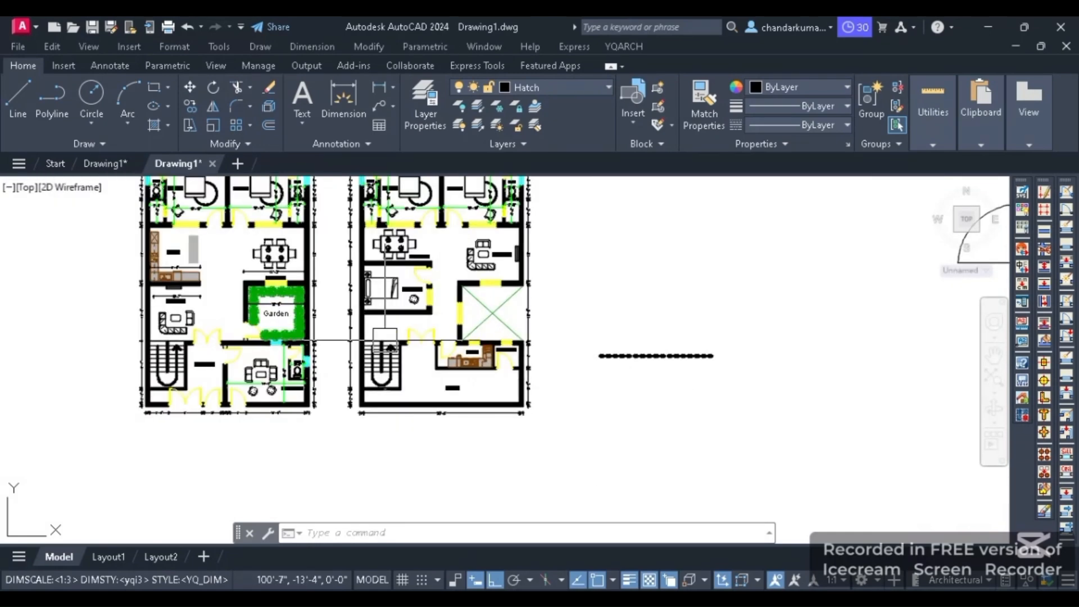
# Examine the two floor plans, looking closely at the bedrooms, toilets, dining area and their dimensions.
pyautogui.scroll(3, 452, 405)
pyautogui.scroll(-3, 451, 404)
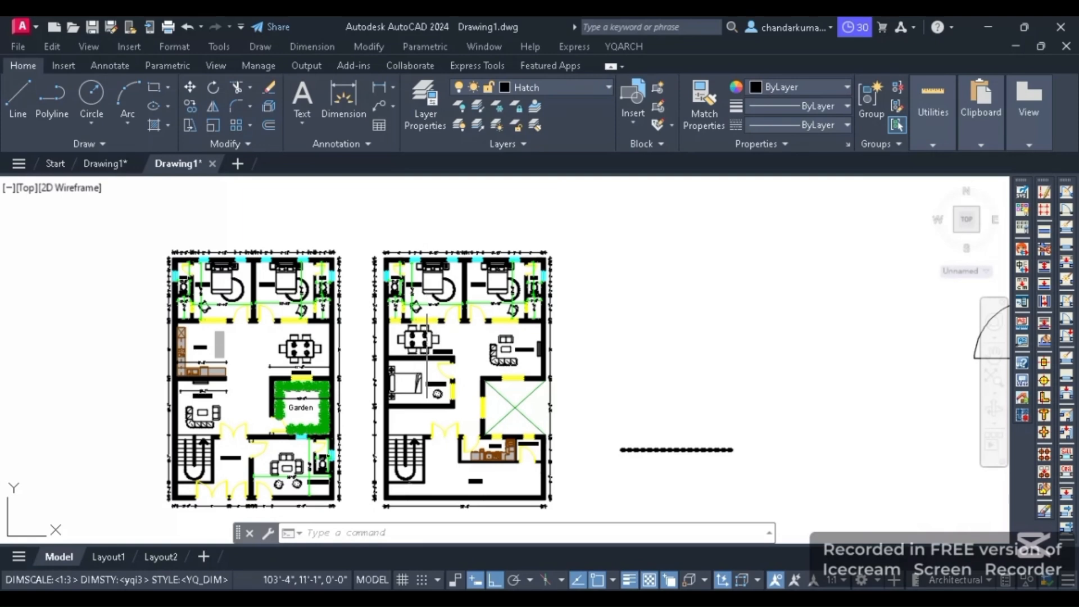
pyautogui.scroll(5, 388, 259)
pyautogui.scroll(-3, 347, 289)
pyautogui.scroll(5, 337, 354)
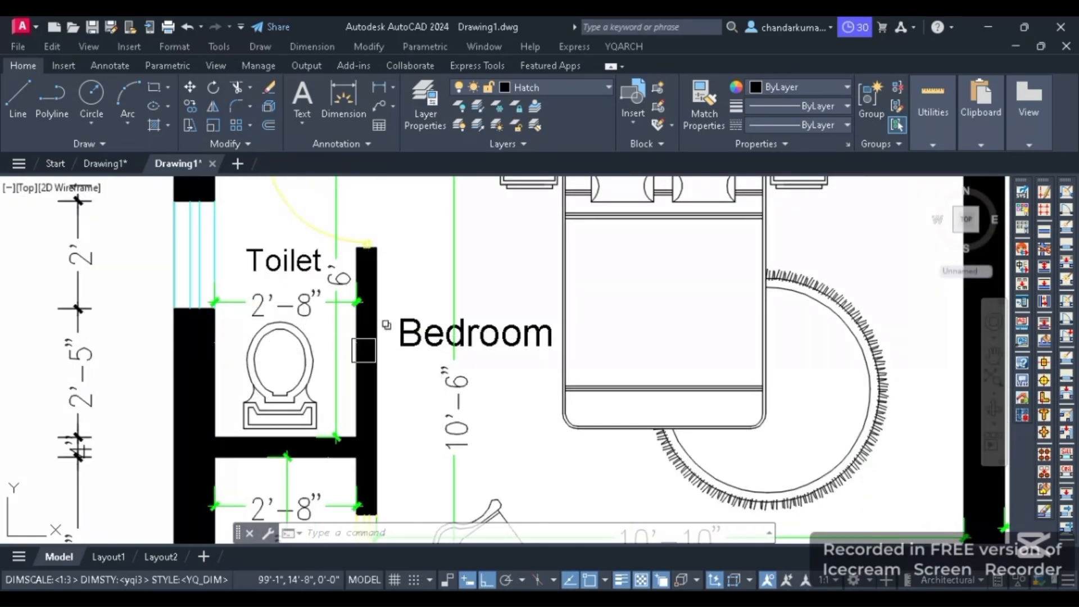
pyautogui.scroll(-2, 364, 342)
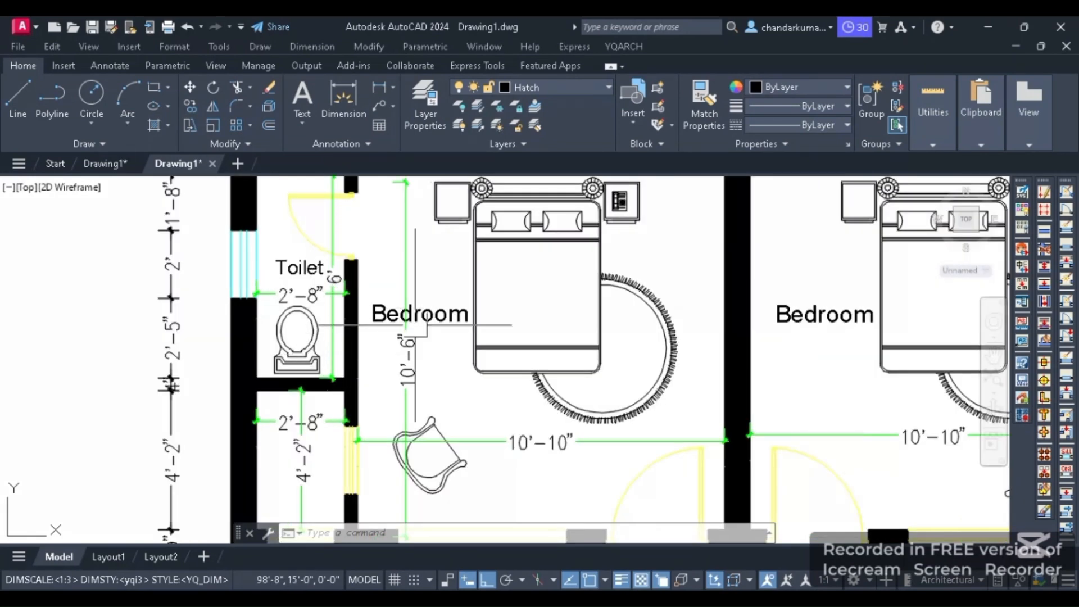
pyautogui.scroll(-3, 325, 265)
pyautogui.scroll(4, 279, 297)
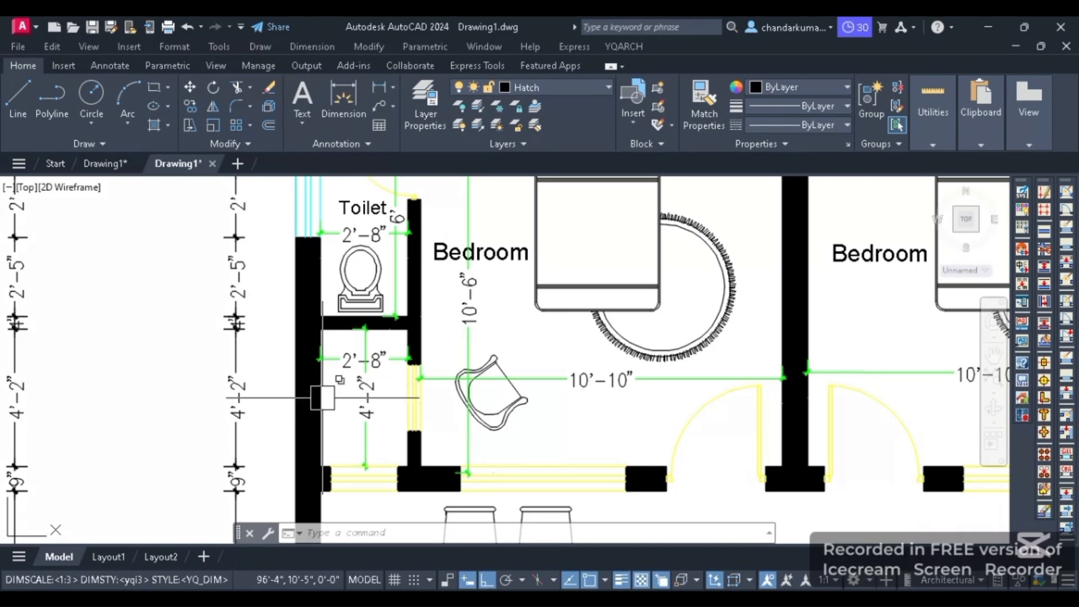
pyautogui.scroll(-4, 345, 337)
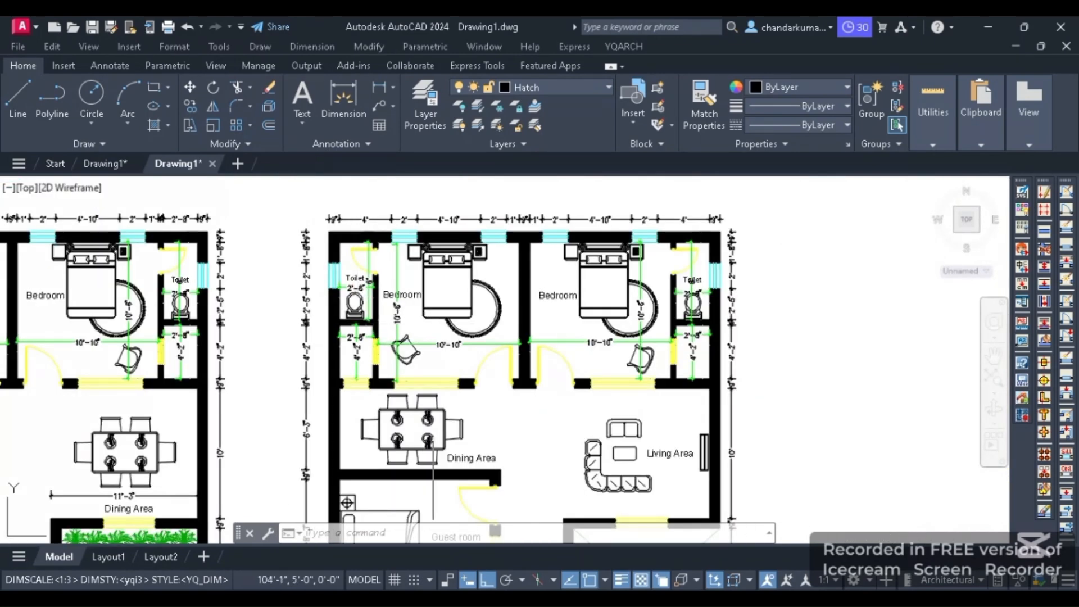
pyautogui.scroll(-3, 405, 270)
pyautogui.scroll(2, 477, 365)
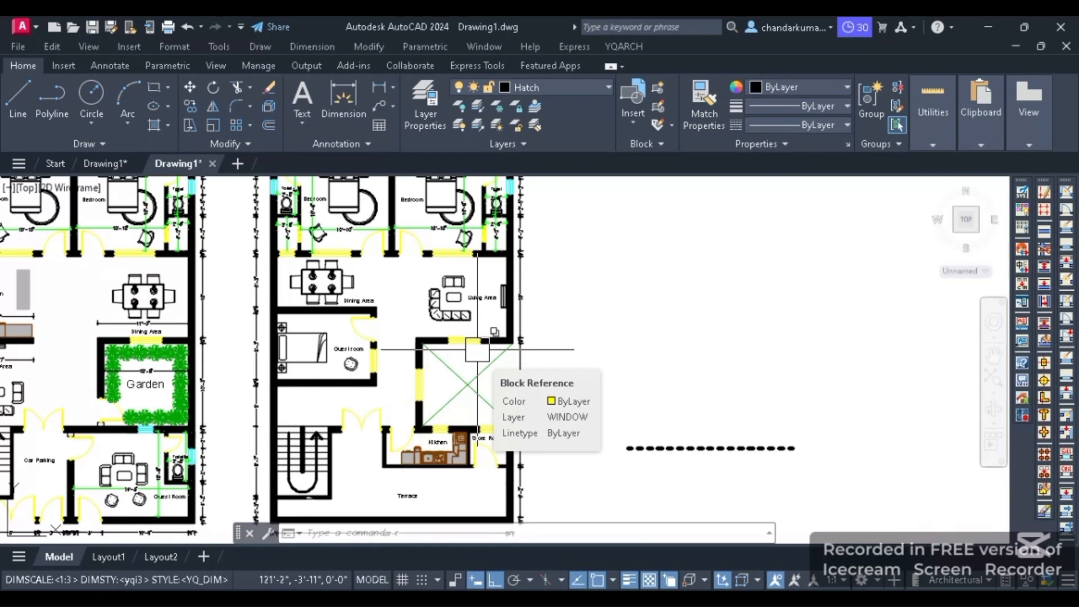
pyautogui.scroll(-5, 246, 328)
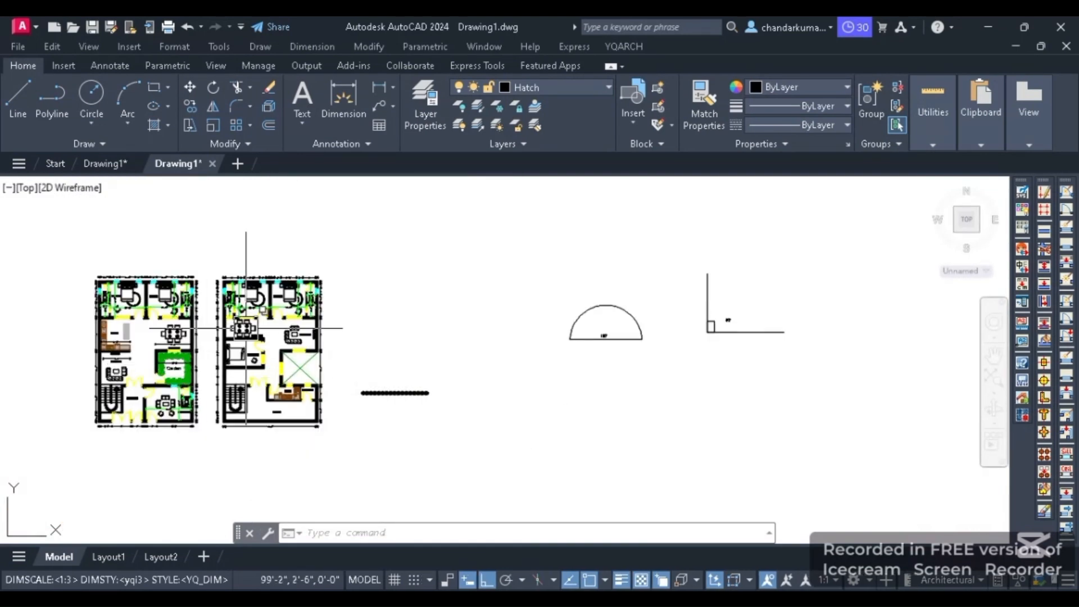
pyautogui.scroll(3, 180, 253)
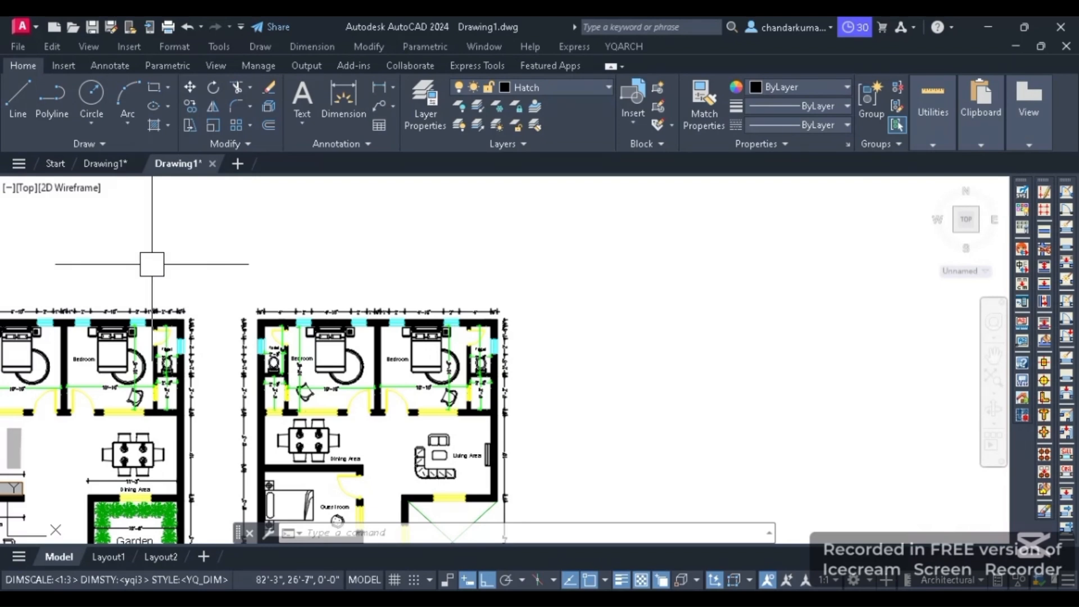
# Minimize the AutoCAD and OneNote windows and launch AutoCAD 2024 from the desktop.
pyautogui.click(987, 27)
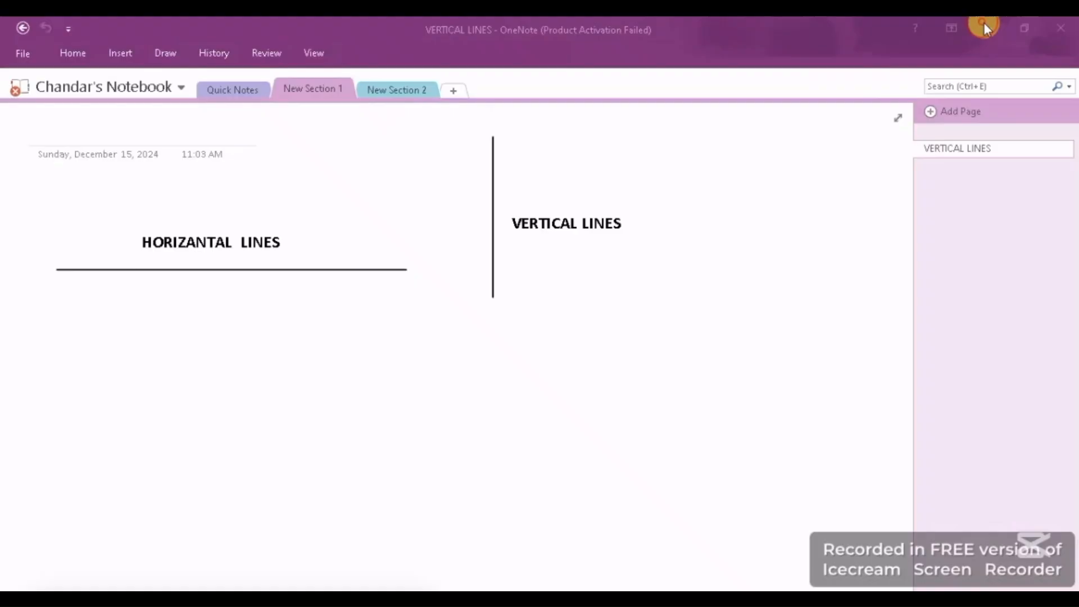
pyautogui.click(985, 27)
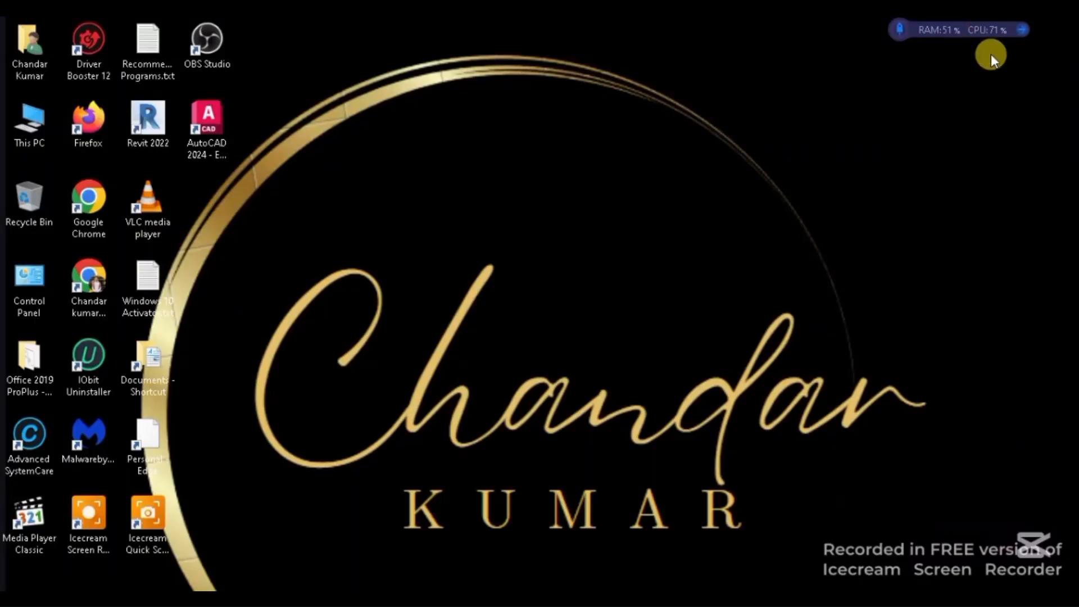
pyautogui.doubleClick(211, 115)
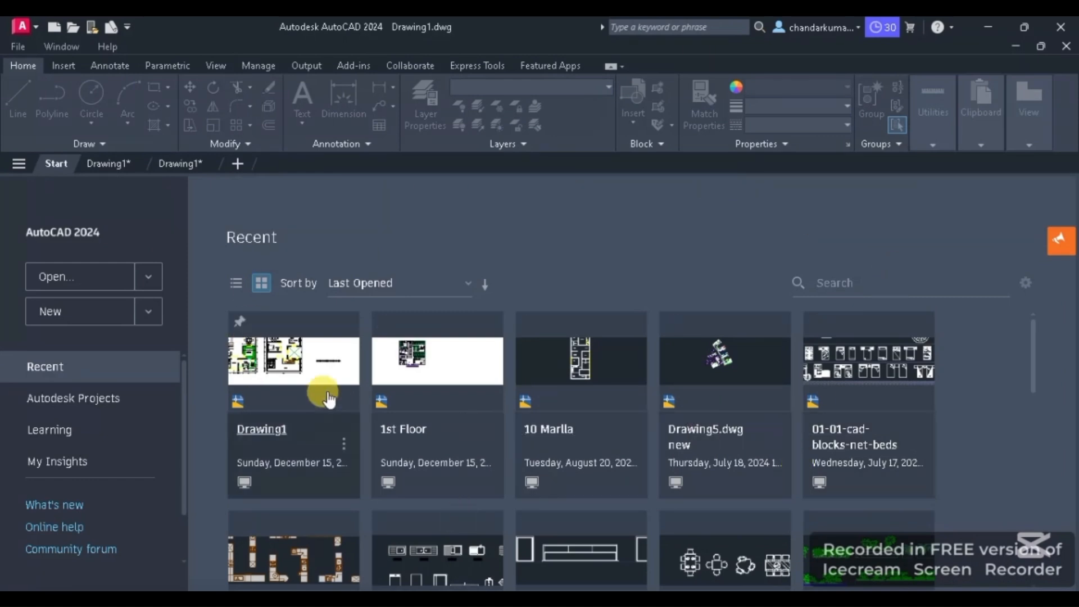
# Look through the recent drawings on the AutoCAD start page and bring up the blank Drawing1.
pyautogui.scroll(-3, 391, 373)
pyautogui.scroll(3, 388, 371)
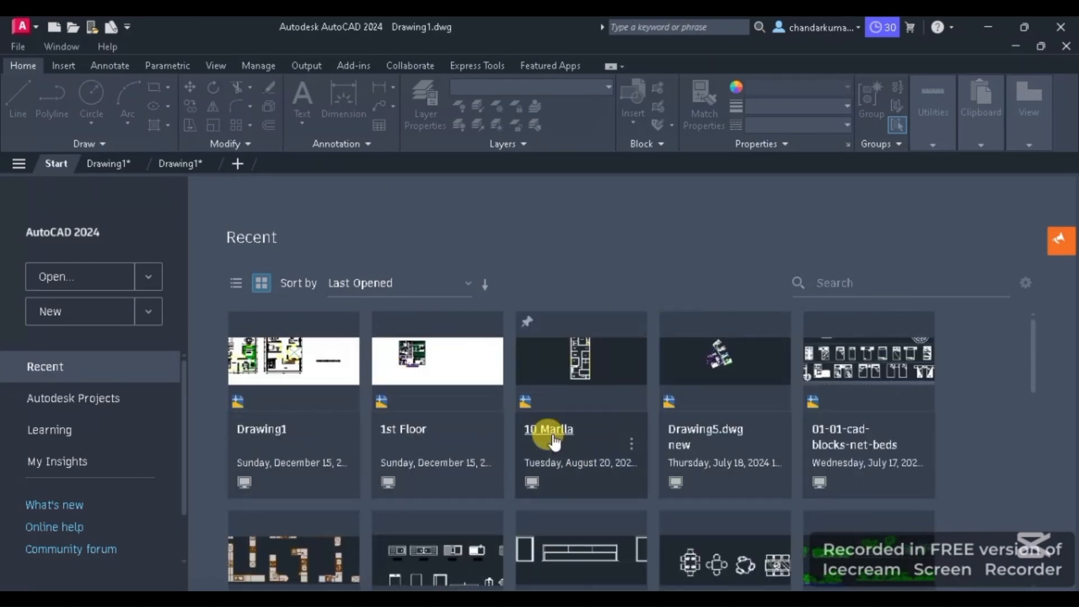
pyautogui.click(552, 432)
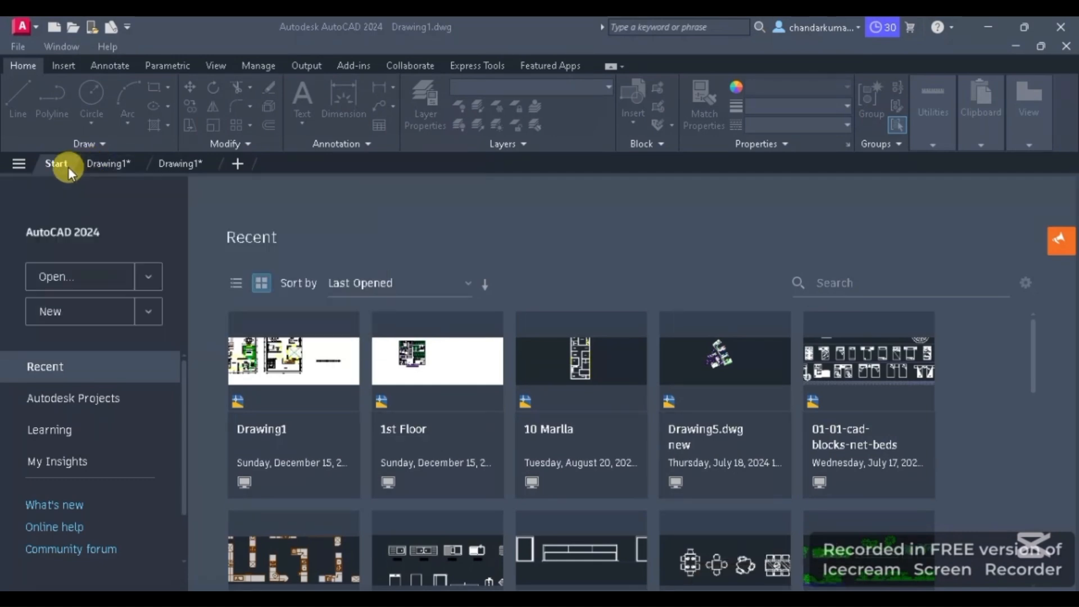
pyautogui.click(96, 311)
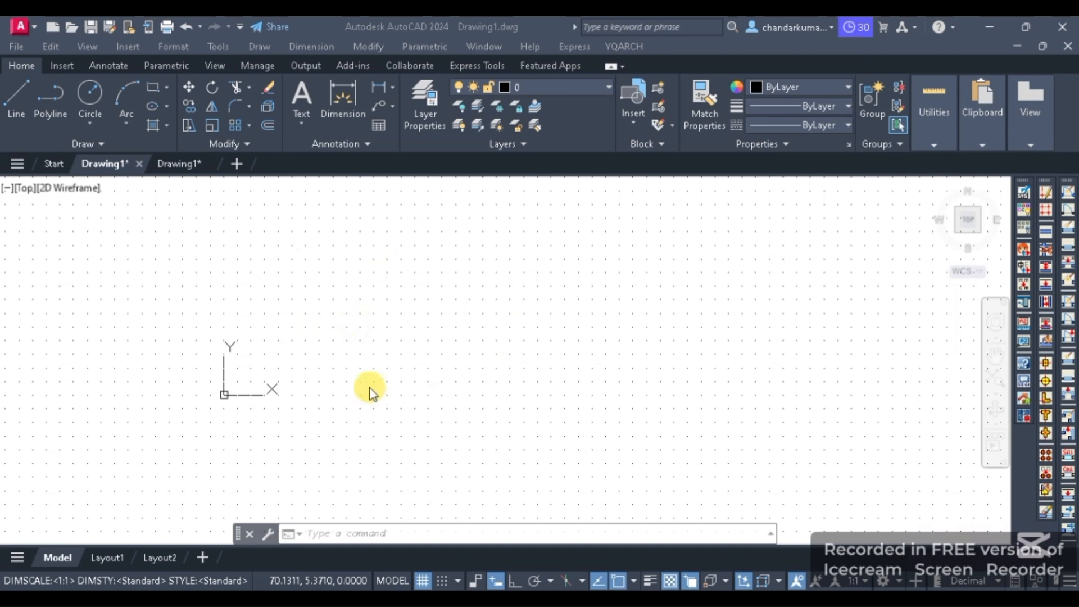
# Set the drawing units to Architectural length with 0'-0" precision and an angle precision of 0.00.
pyautogui.scroll(3, 421, 340)
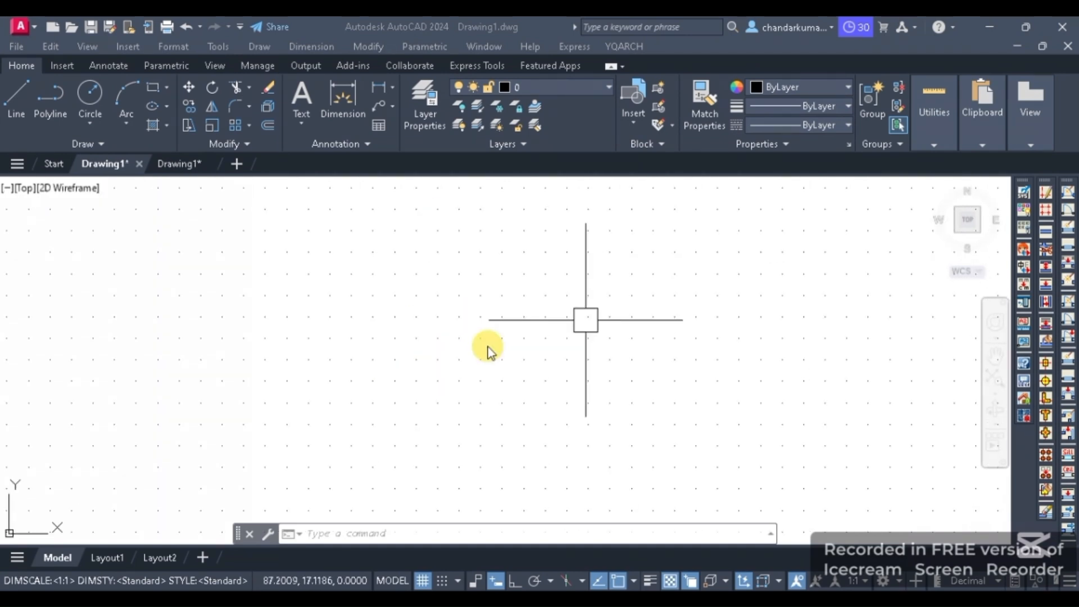
pyautogui.scroll(-2, 212, 303)
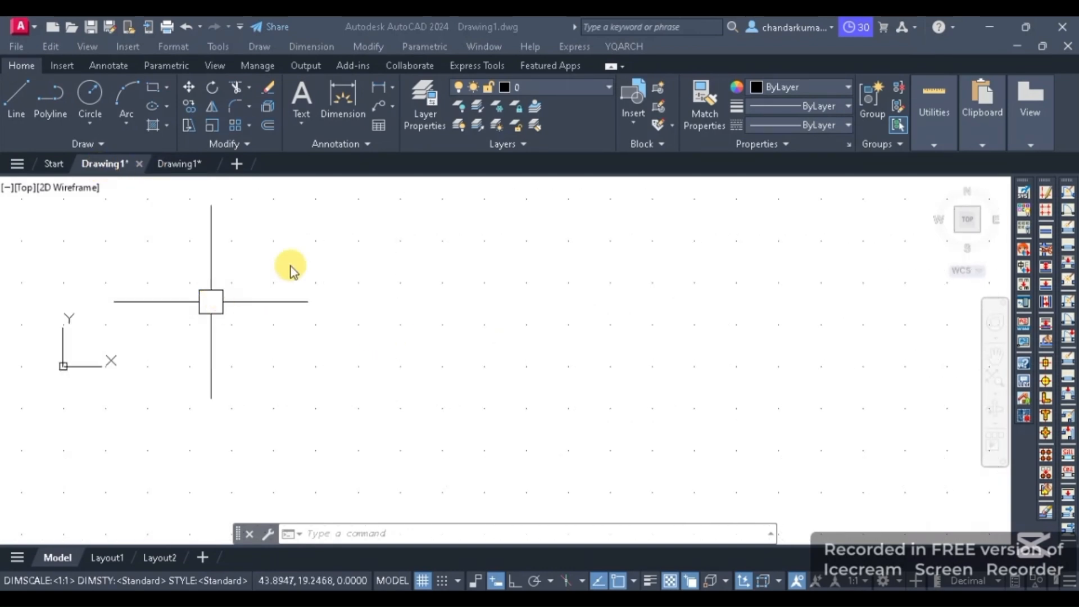
pyautogui.write('UN')
pyautogui.press('Return')
pyautogui.click(494, 216)
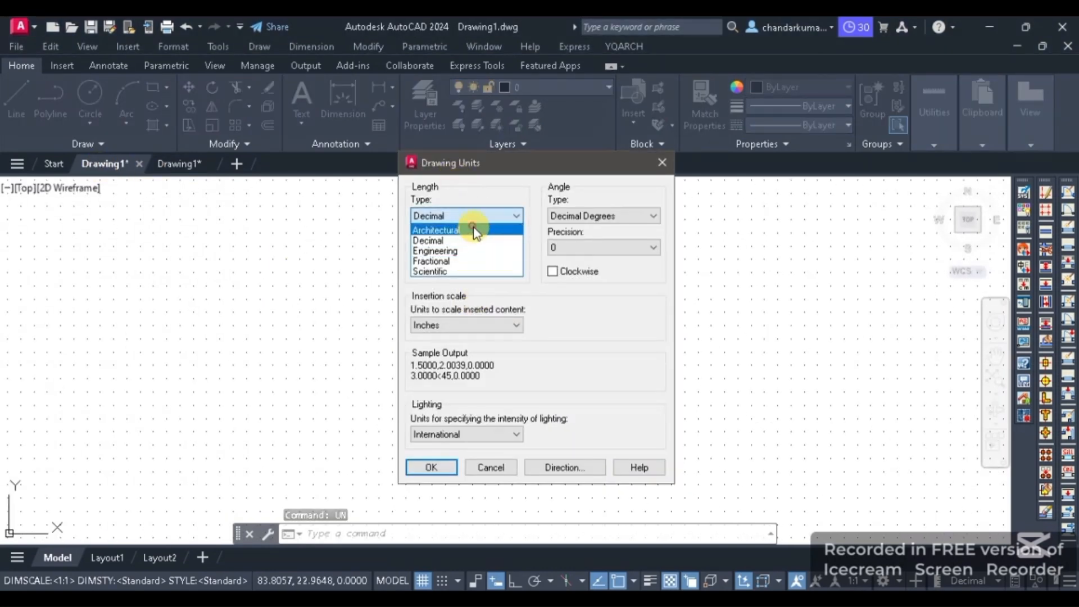
pyautogui.click(477, 230)
pyautogui.click(494, 245)
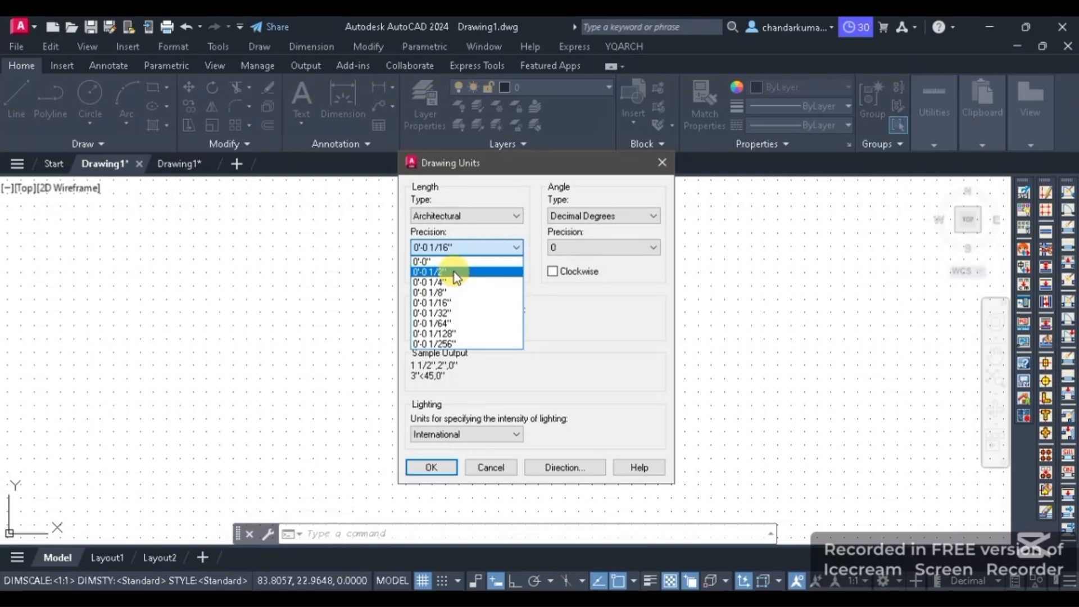
pyautogui.click(444, 262)
pyautogui.click(621, 247)
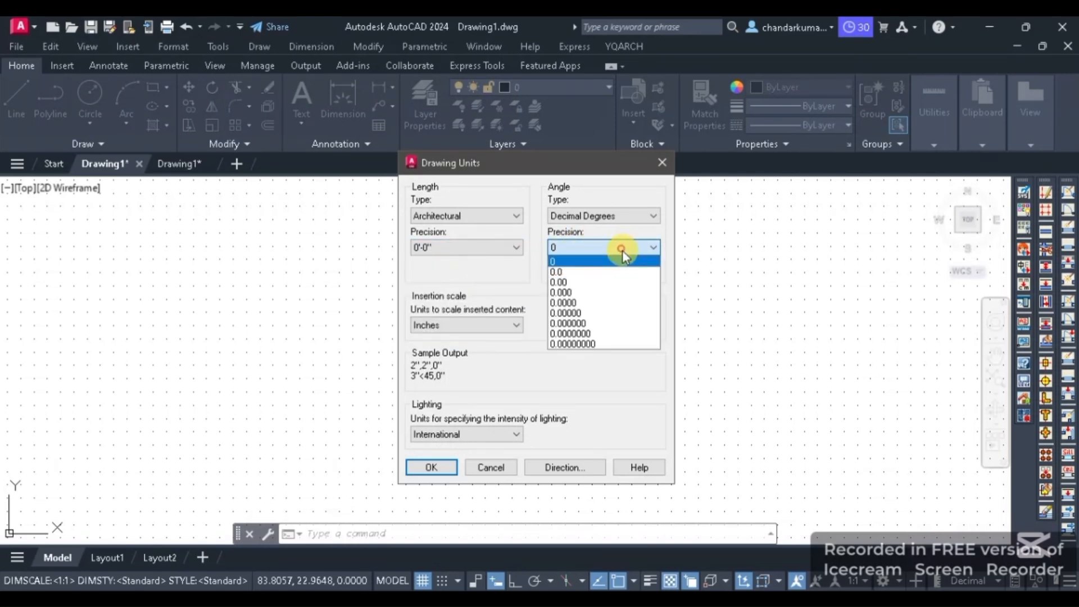
pyautogui.click(606, 282)
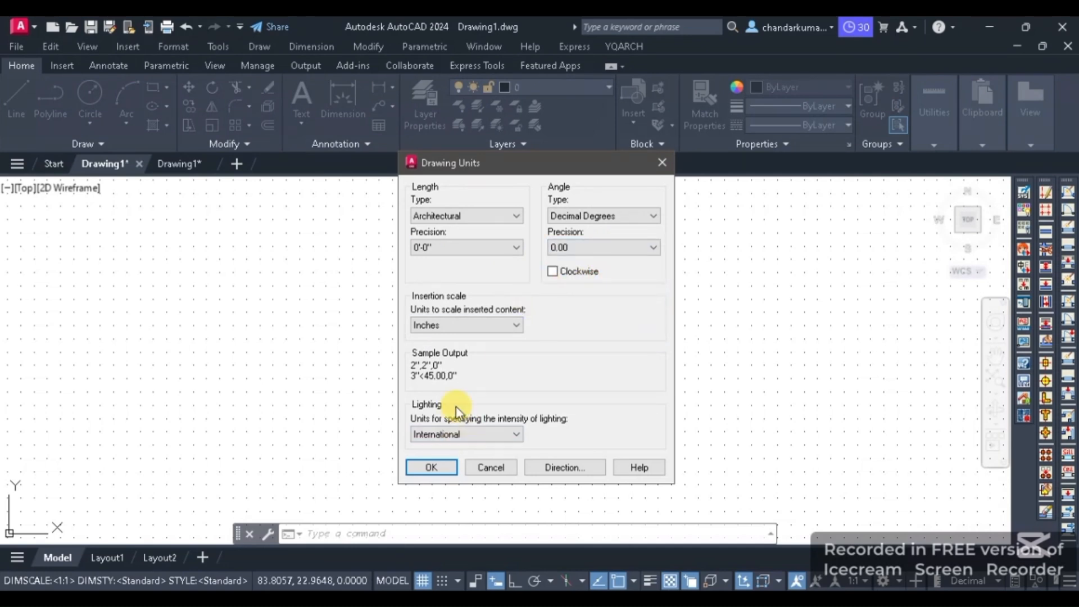
pyautogui.click(433, 469)
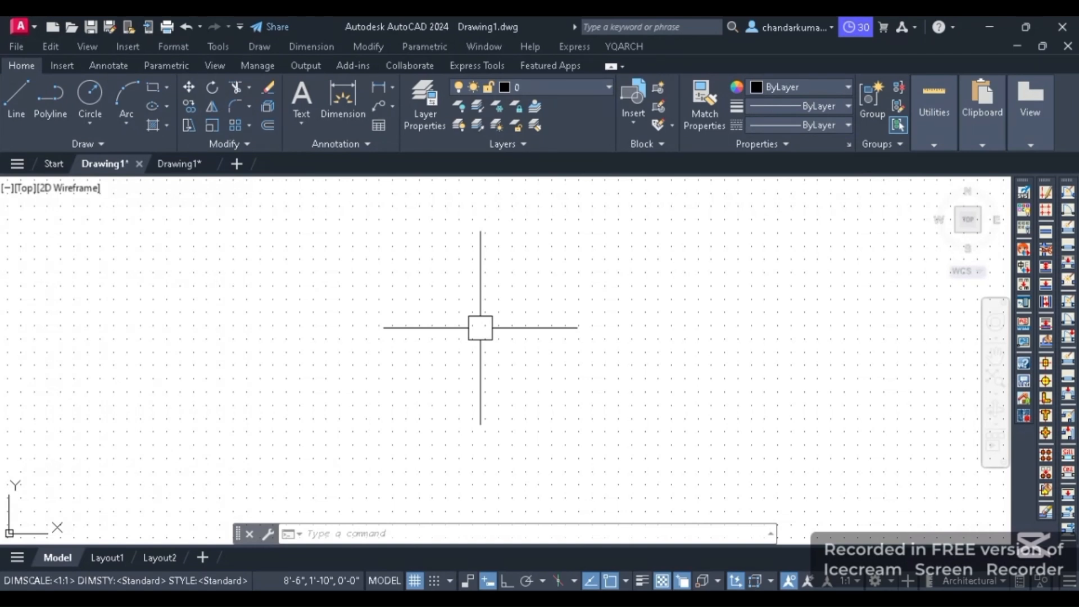
# Draw a nearly horizontal line in the empty drawing with the LINE command, ending at about 8'-9", 1'-6".
pyautogui.click(354, 533)
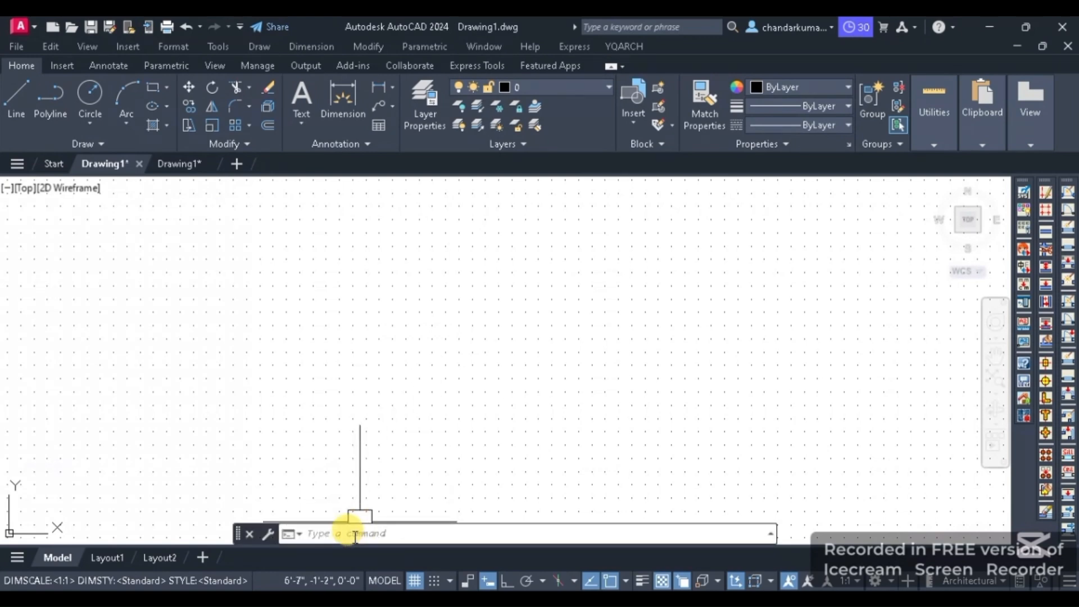
pyautogui.click(359, 530)
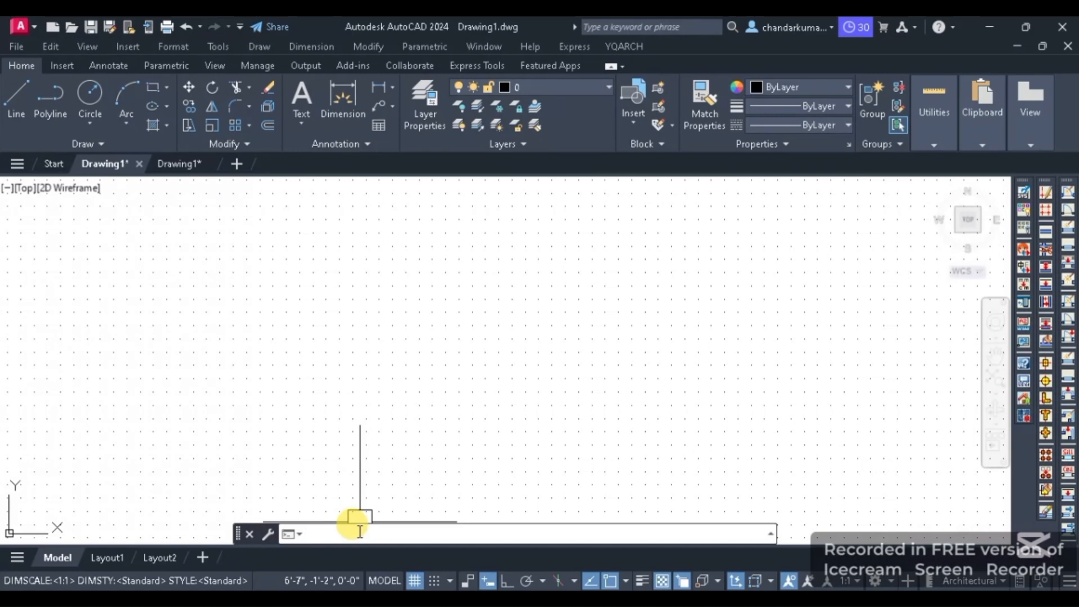
pyautogui.write('line')
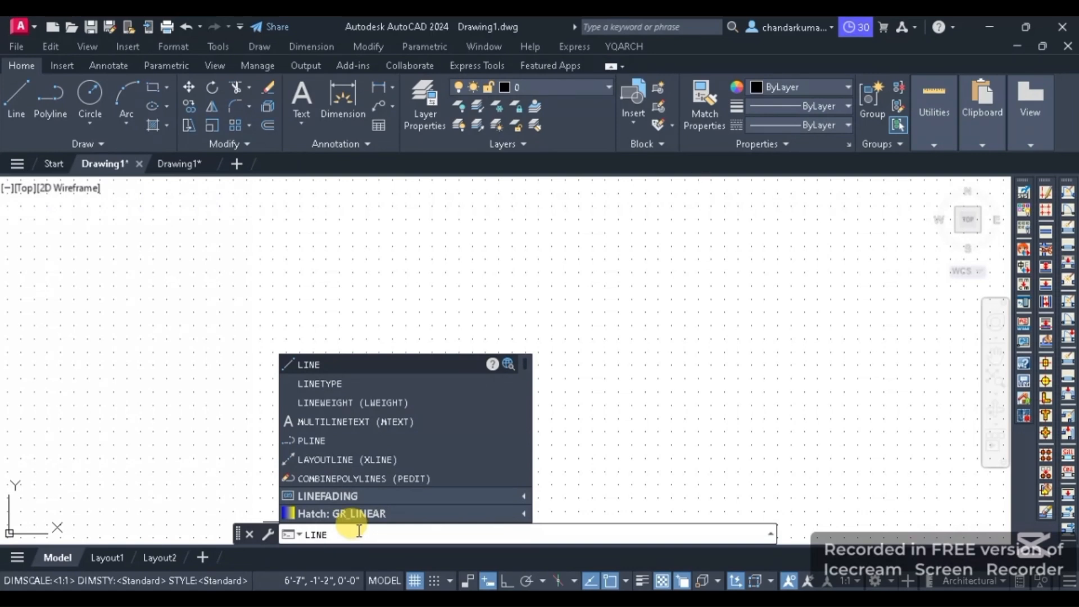
pyautogui.press('Return')
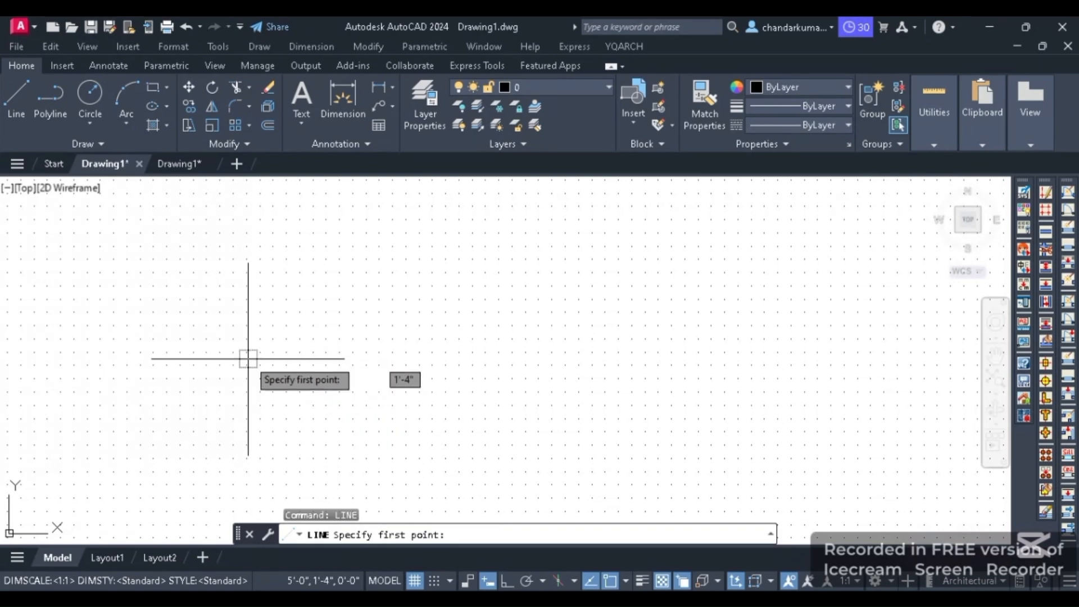
pyautogui.click(214, 351)
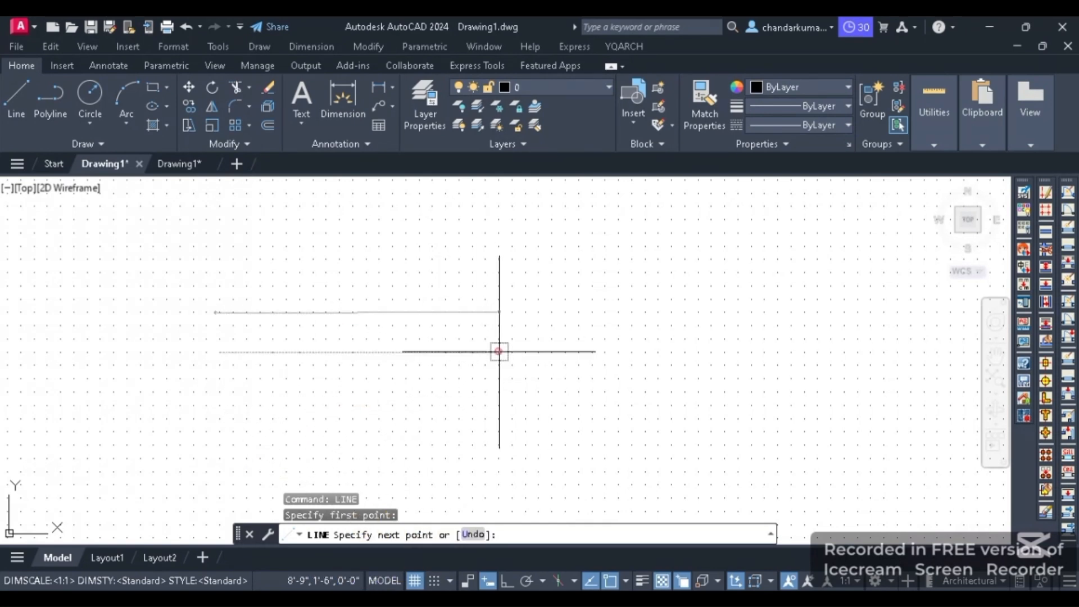
pyautogui.click(499, 352)
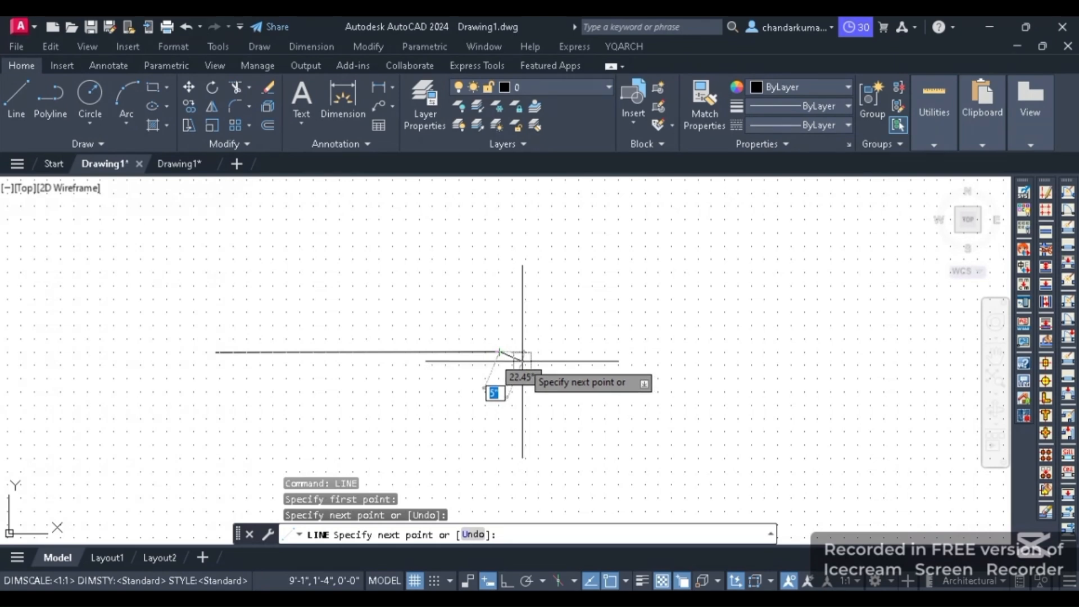
pyautogui.press('Return')
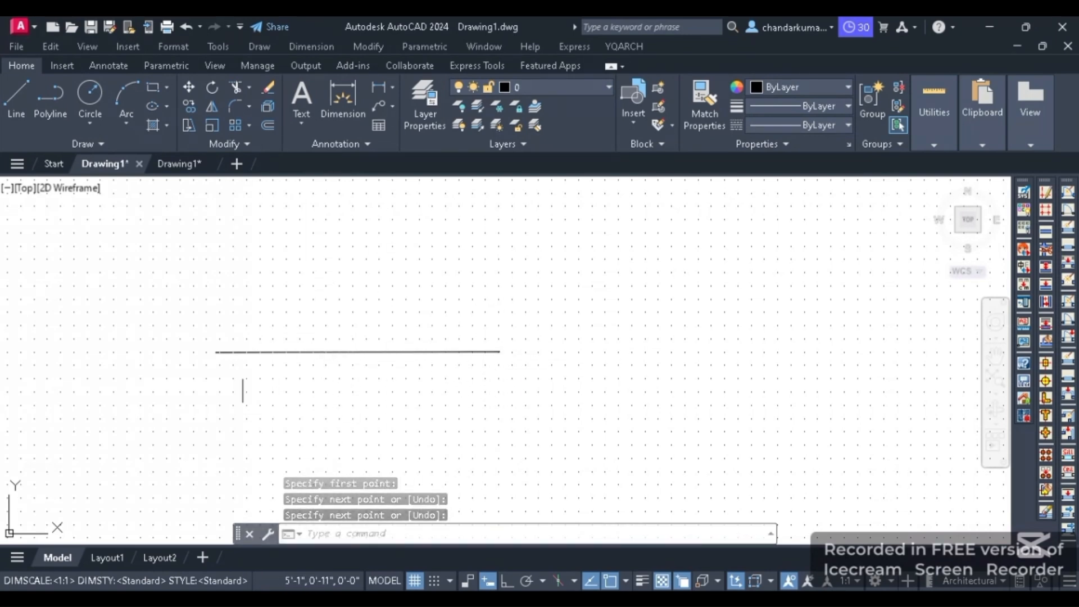
pyautogui.scroll(-1, 250, 392)
pyautogui.scroll(1, 422, 374)
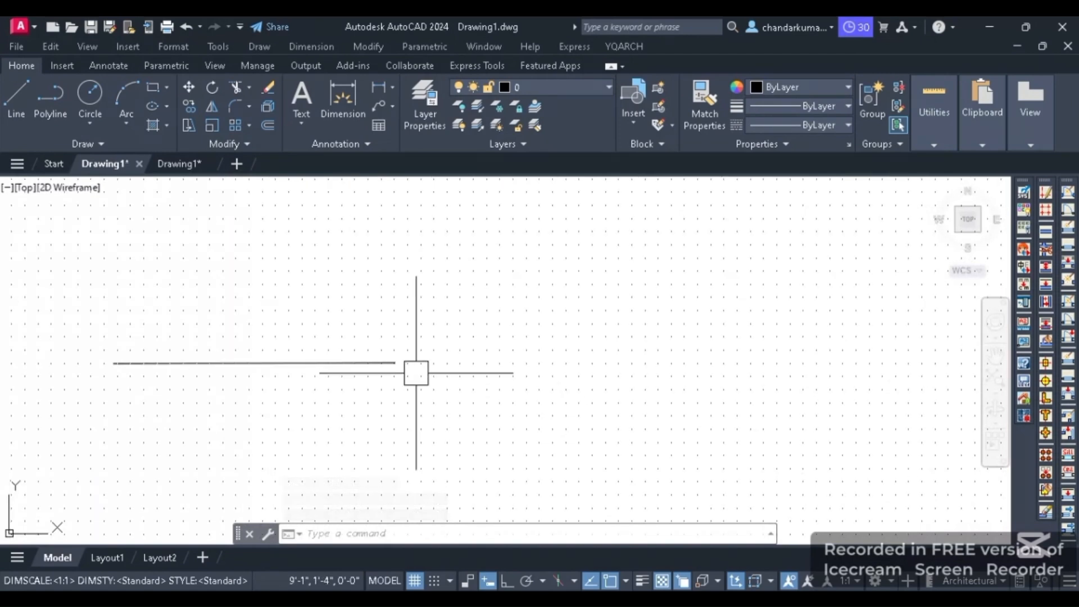
# Draw a second separate line above the first, sloping down from about 8'-0", 3'-2" to about 11'-6", 2'-8".
pyautogui.click(358, 532)
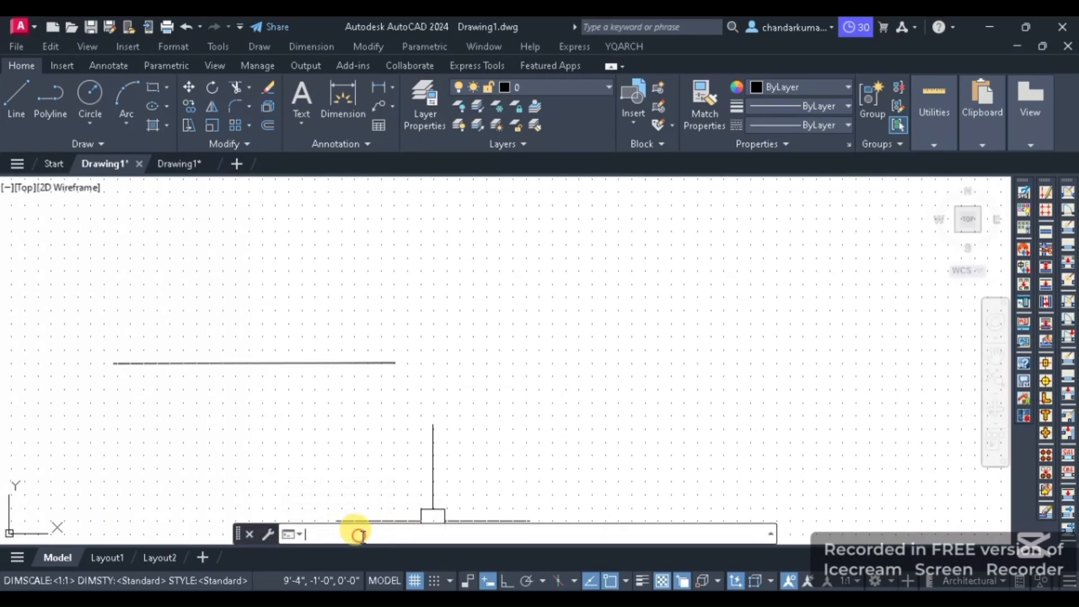
pyautogui.write('line')
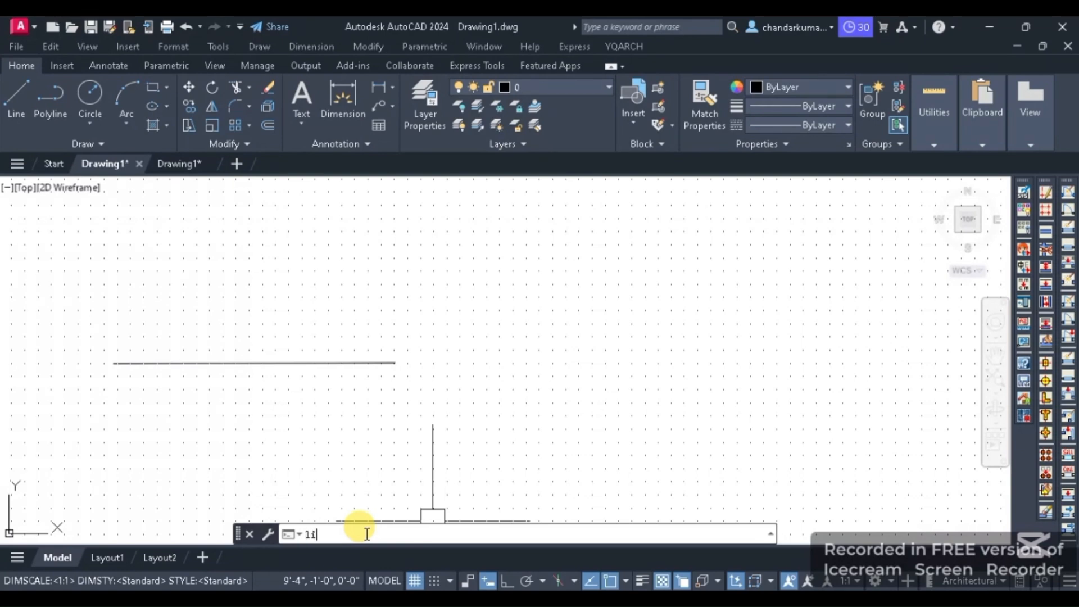
pyautogui.press('Return')
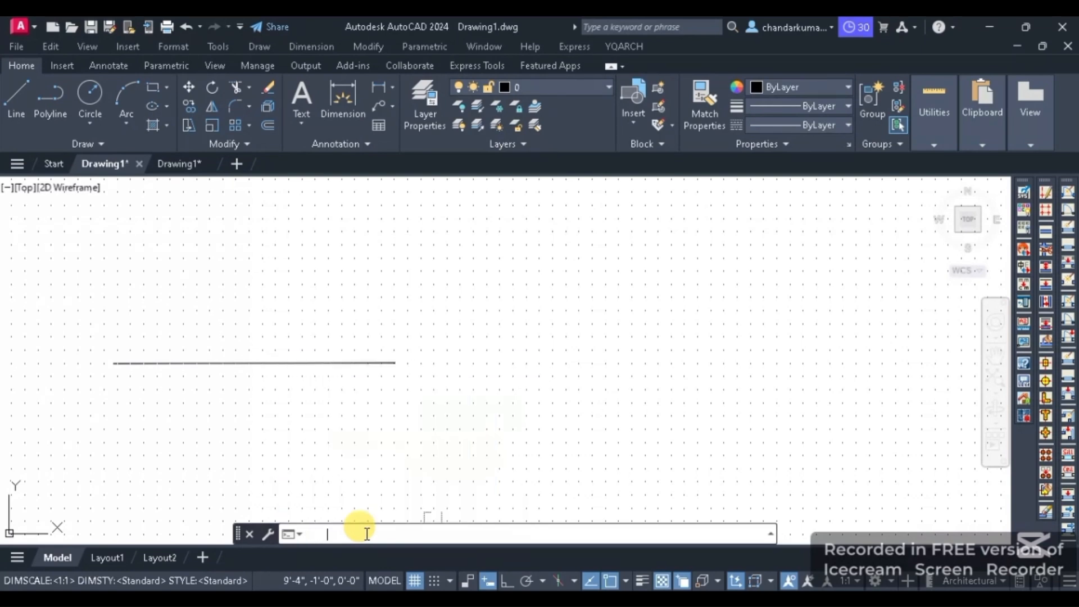
pyautogui.click(345, 257)
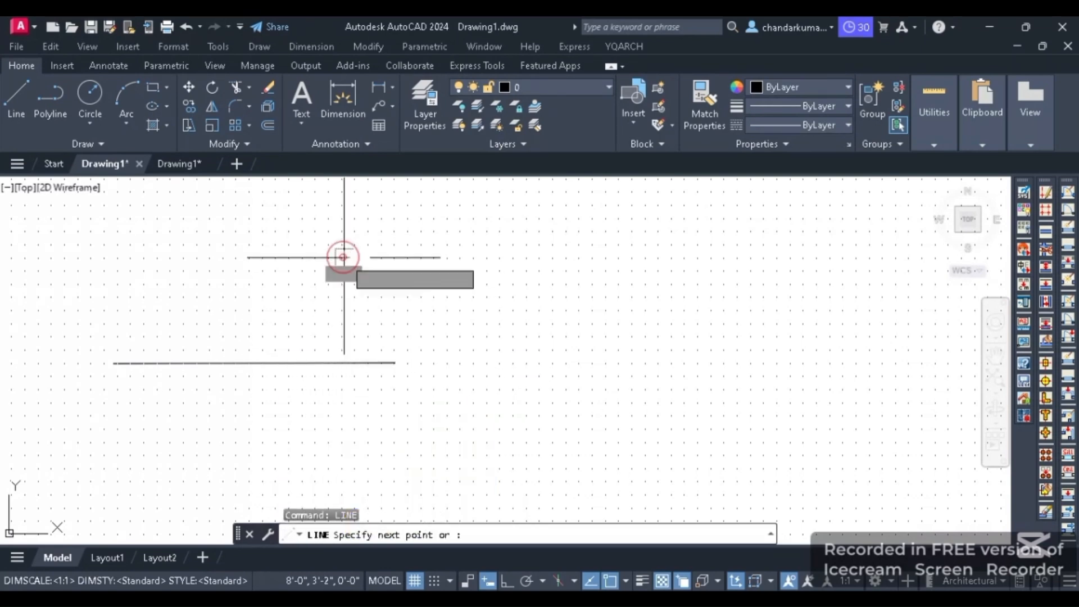
pyautogui.click(574, 288)
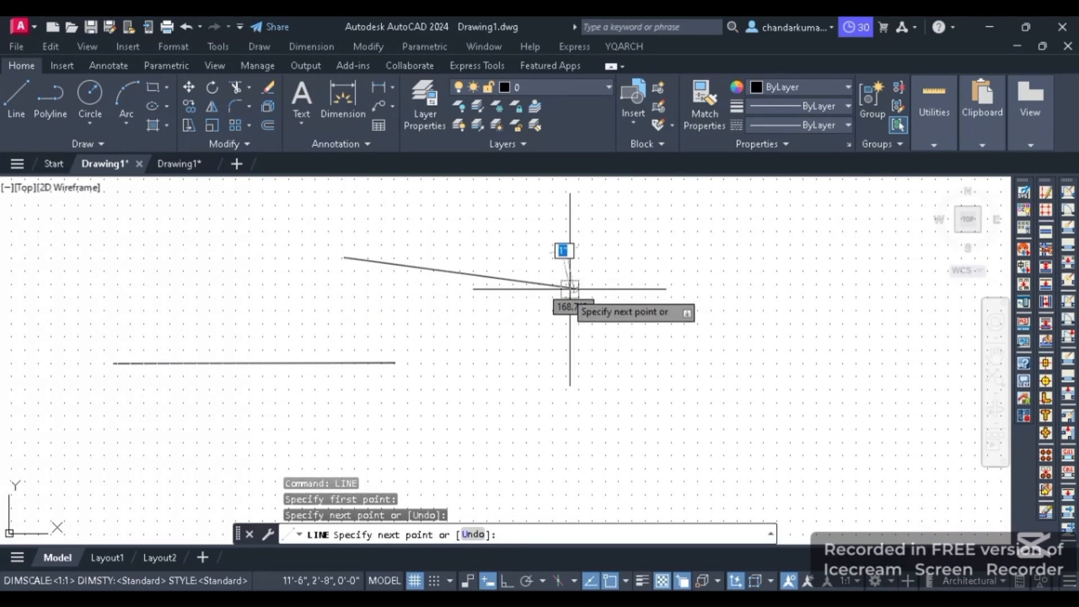
pyautogui.press('Return')
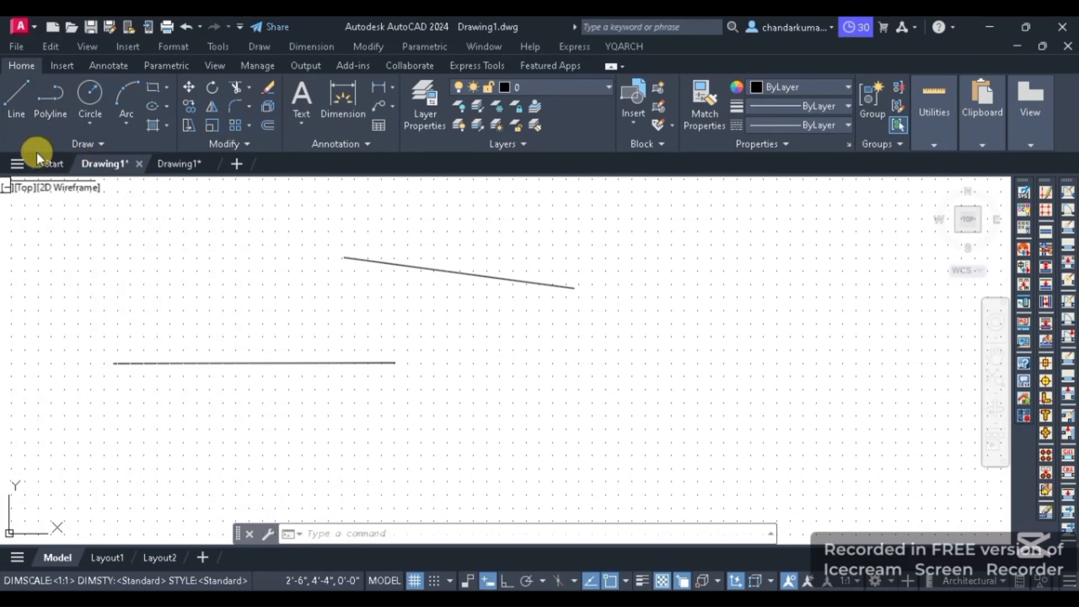
# Draw a third, nearly horizontal line to the right of the first one, starting at about 10'-8", 1'-2".
pyautogui.click(18, 106)
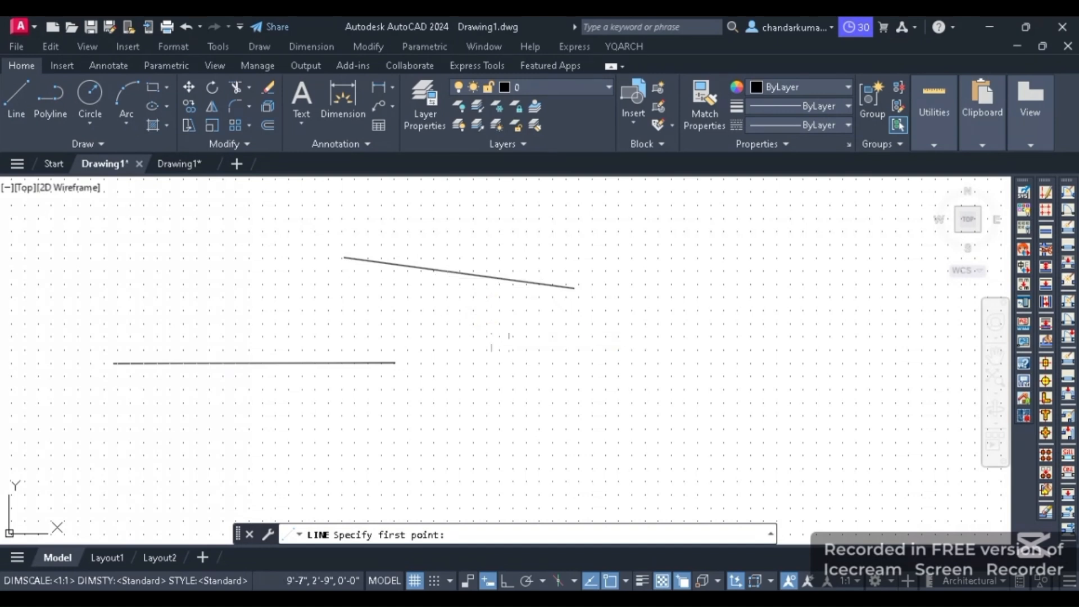
pyautogui.click(517, 379)
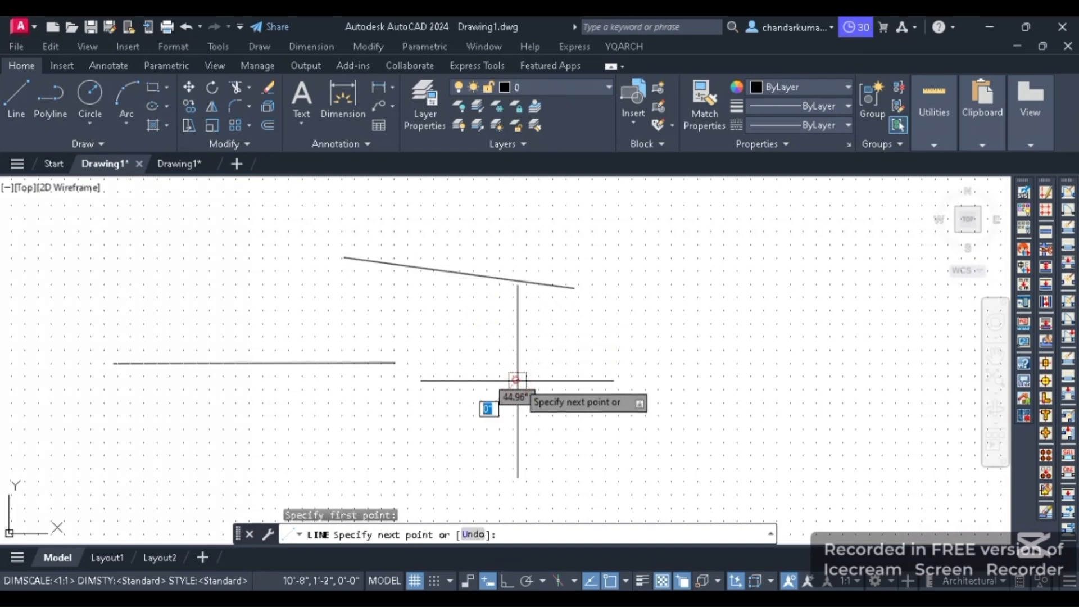
pyautogui.click(778, 377)
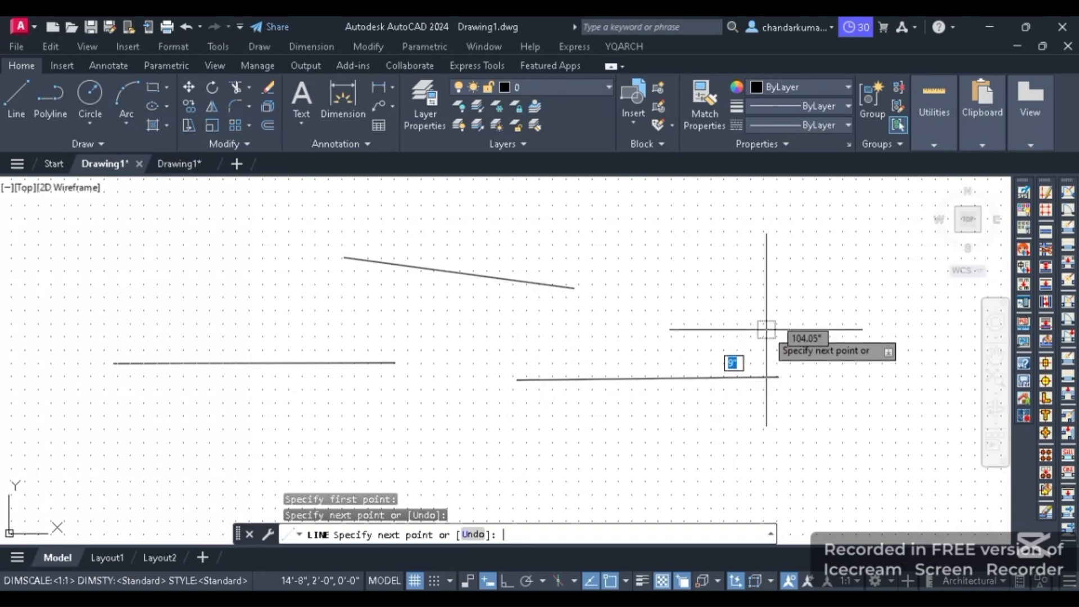
pyautogui.press('Return')
pyautogui.scroll(-1, 406, 384)
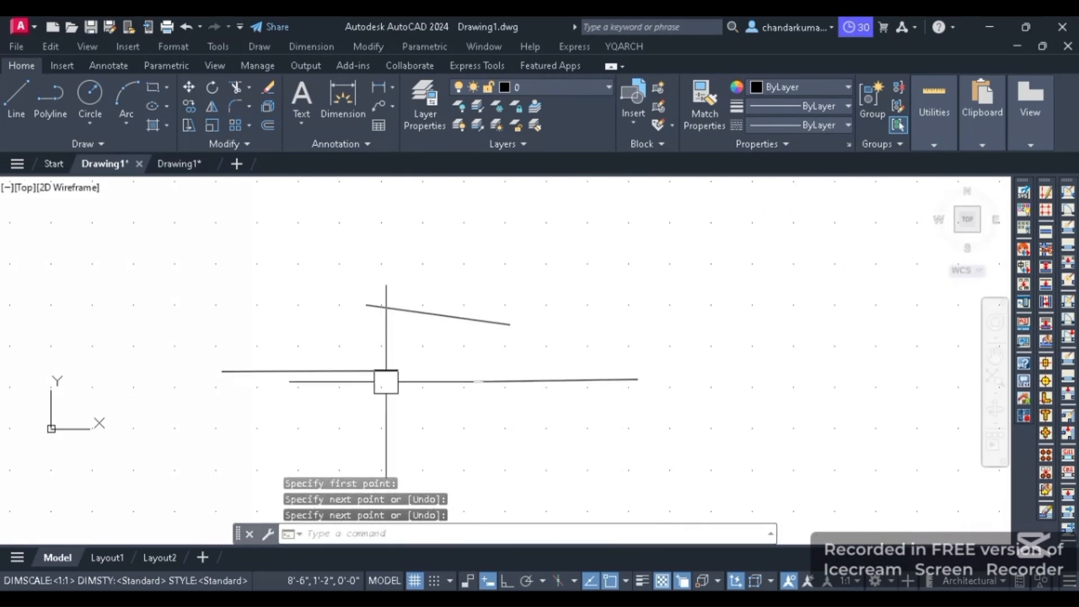
pyautogui.scroll(1, 695, 361)
pyautogui.scroll(-1, 669, 365)
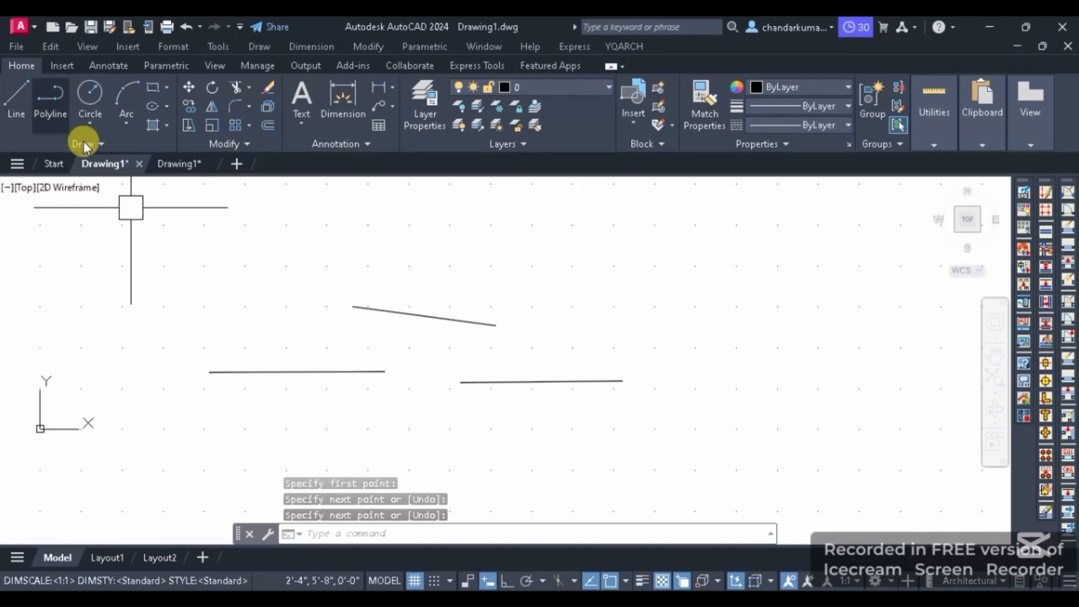
# Draw a fourth line rising slightly to the right, beyond the sloping line and above the third line.
pyautogui.click(16, 106)
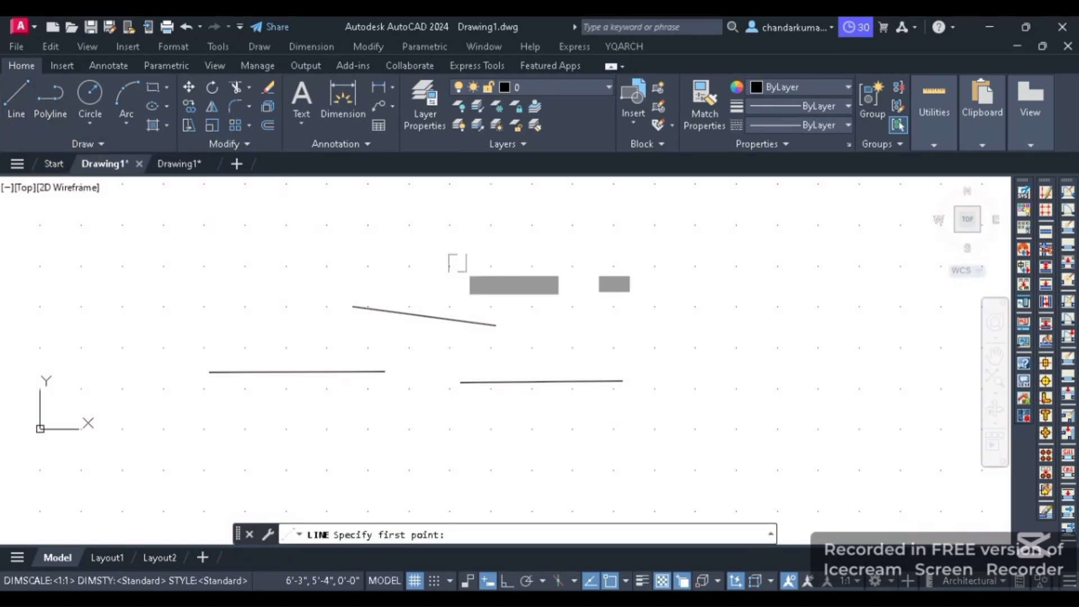
pyautogui.click(623, 303)
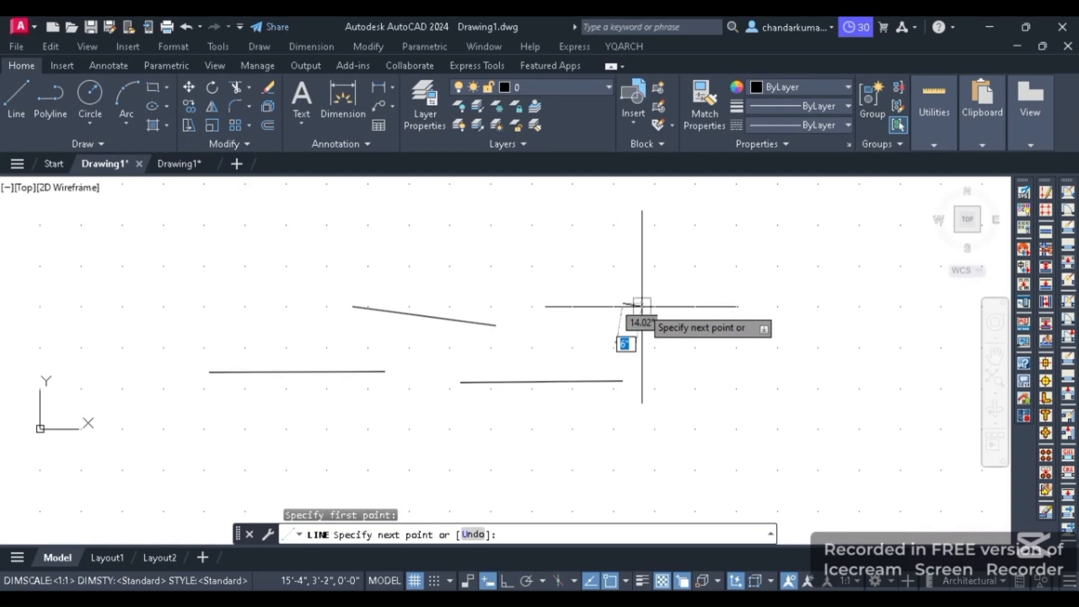
pyautogui.click(794, 294)
pyautogui.press('Return')
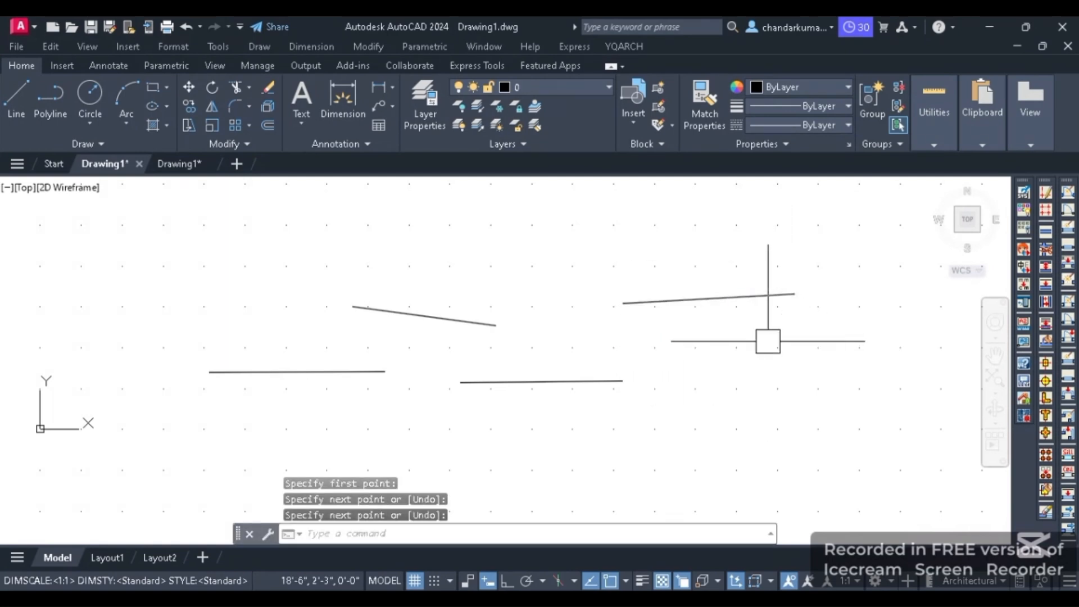
pyautogui.scroll(-2, 714, 343)
pyautogui.scroll(2, 680, 325)
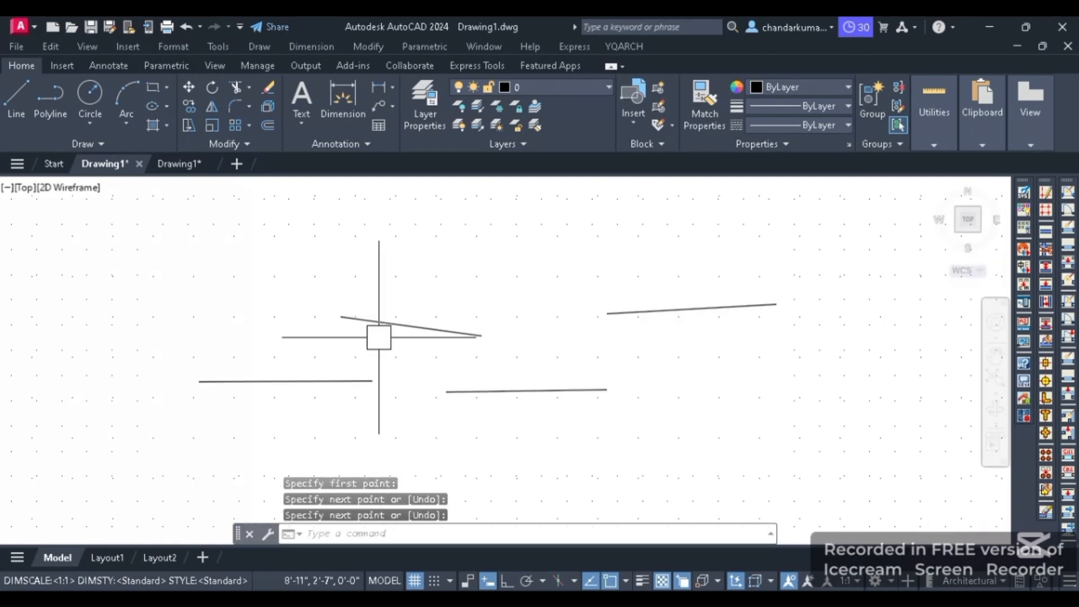
pyautogui.scroll(-2, 379, 337)
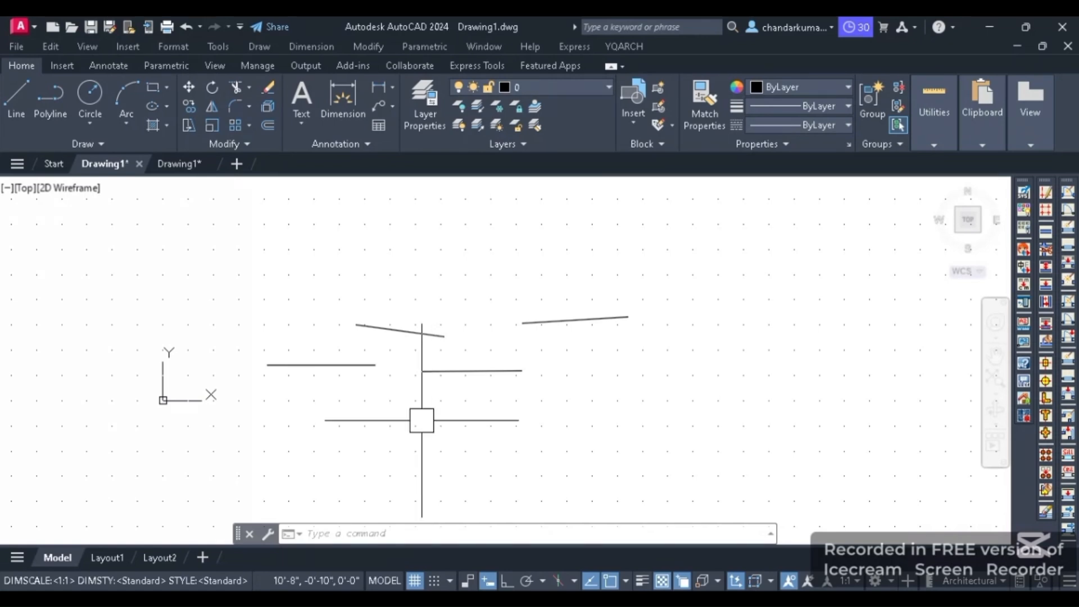
pyautogui.scroll(4, 517, 351)
pyautogui.scroll(-2, 193, 416)
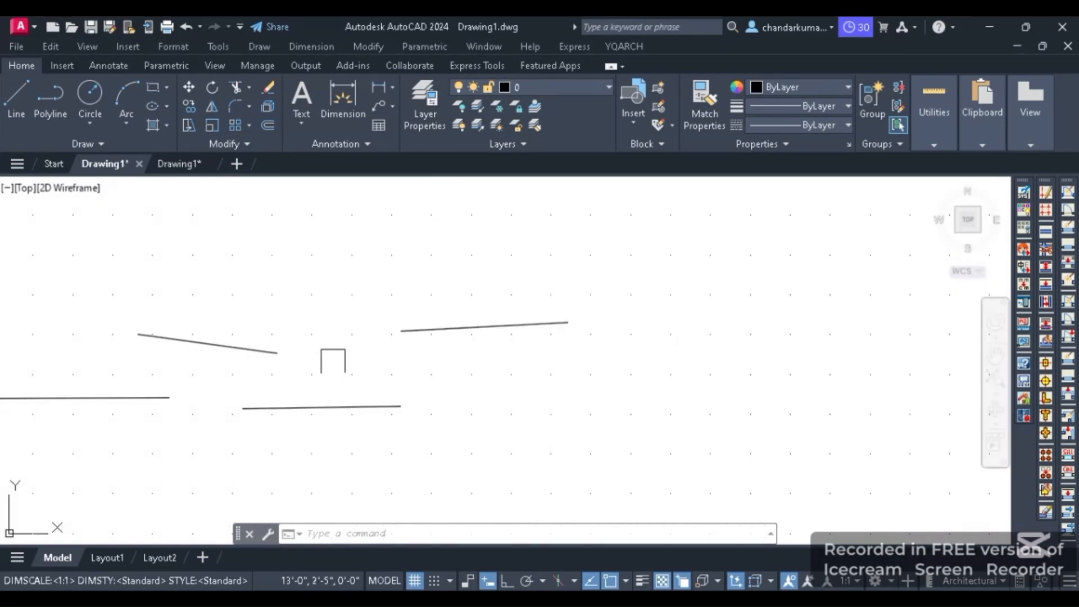
pyautogui.scroll(-4, 343, 393)
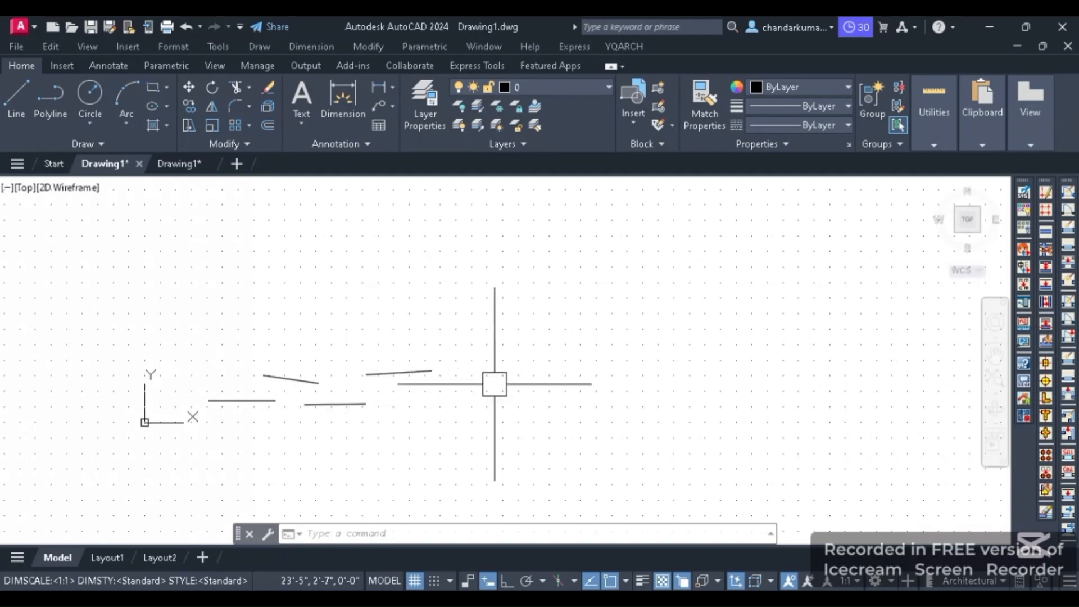
pyautogui.scroll(3, 495, 379)
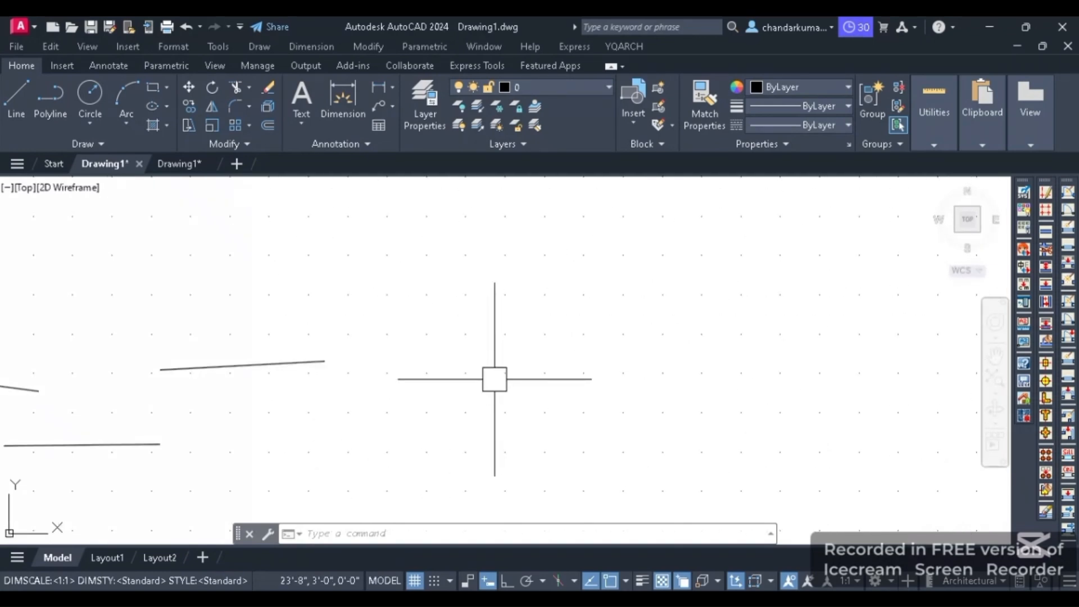
pyautogui.scroll(-2, 494, 378)
pyautogui.scroll(2, 489, 376)
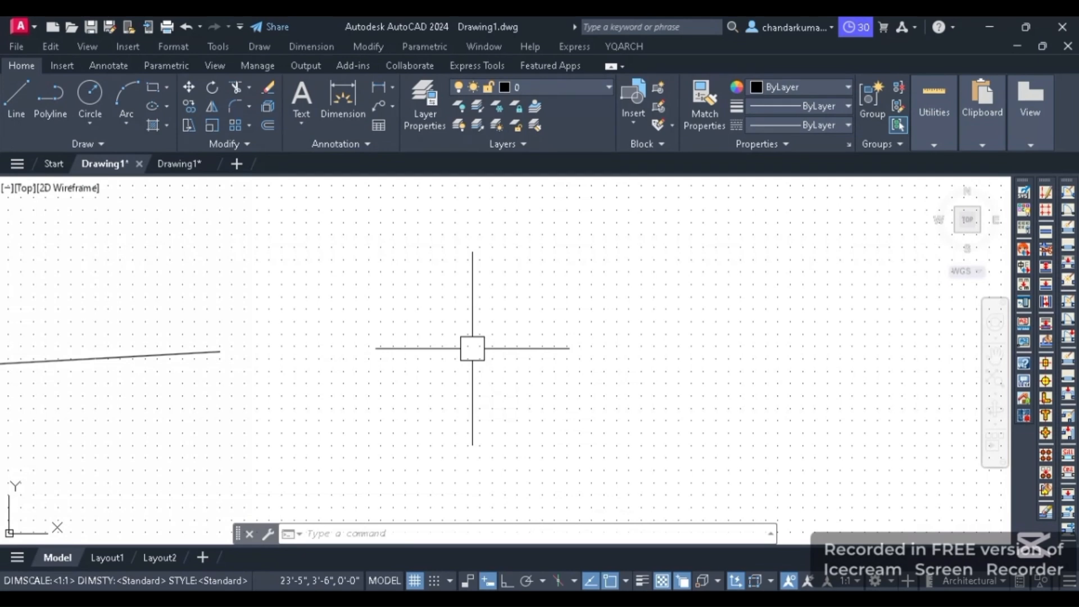
pyautogui.write('L')
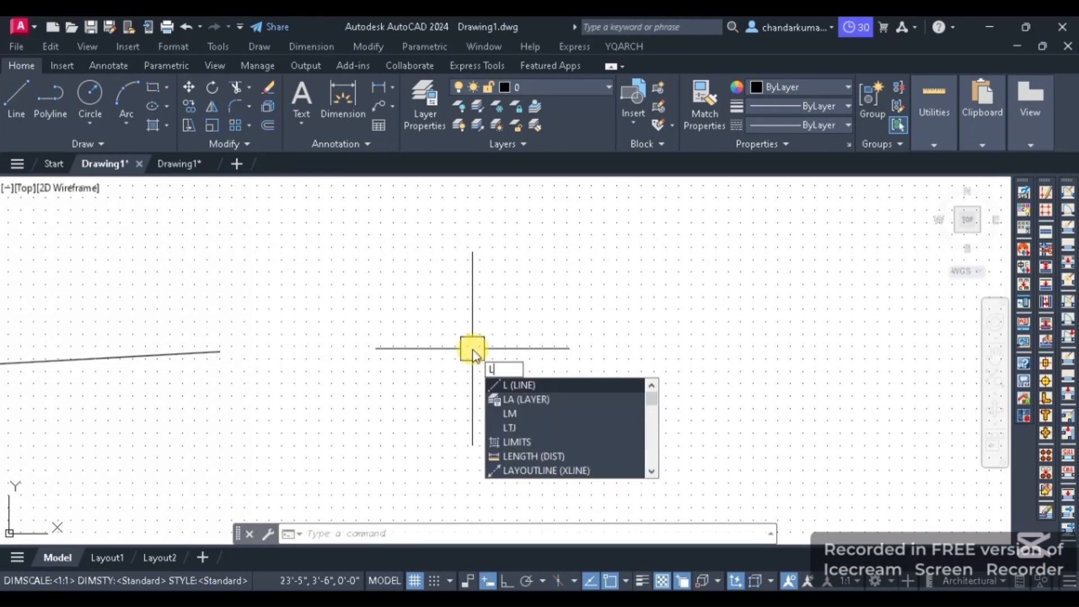
pyautogui.press('Return')
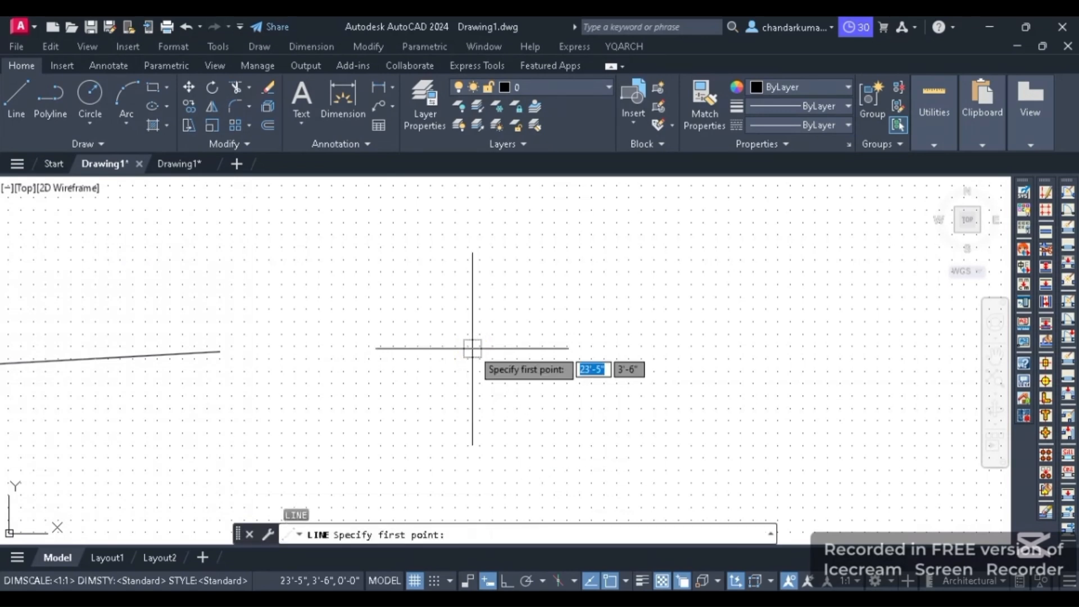
pyautogui.press('Escape')
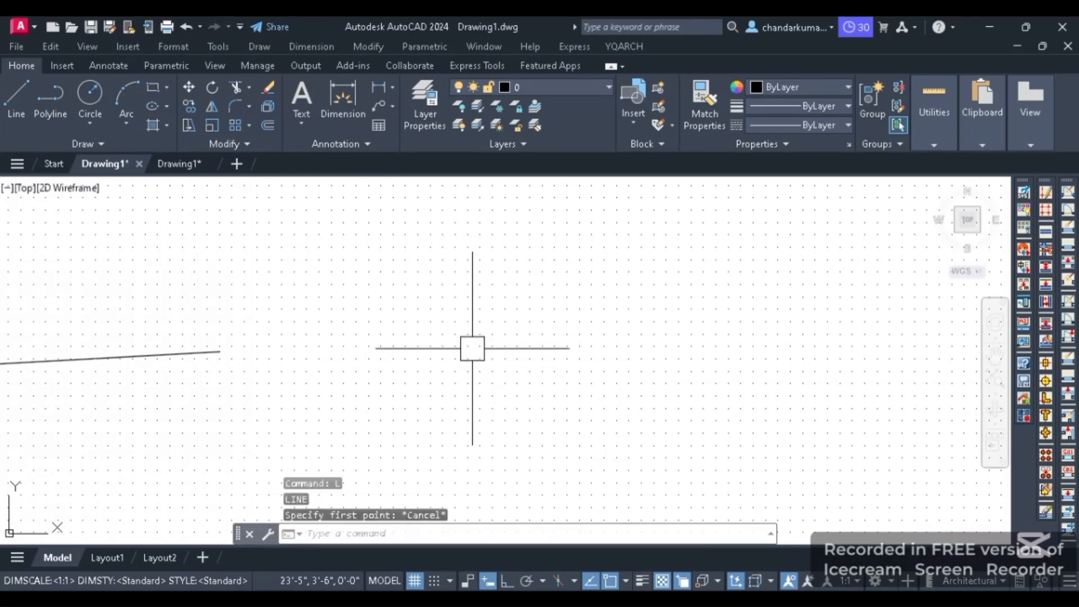
# Draw a nearly horizontal line in the empty area to the right of the four existing lines using the L alias.
pyautogui.write('L')
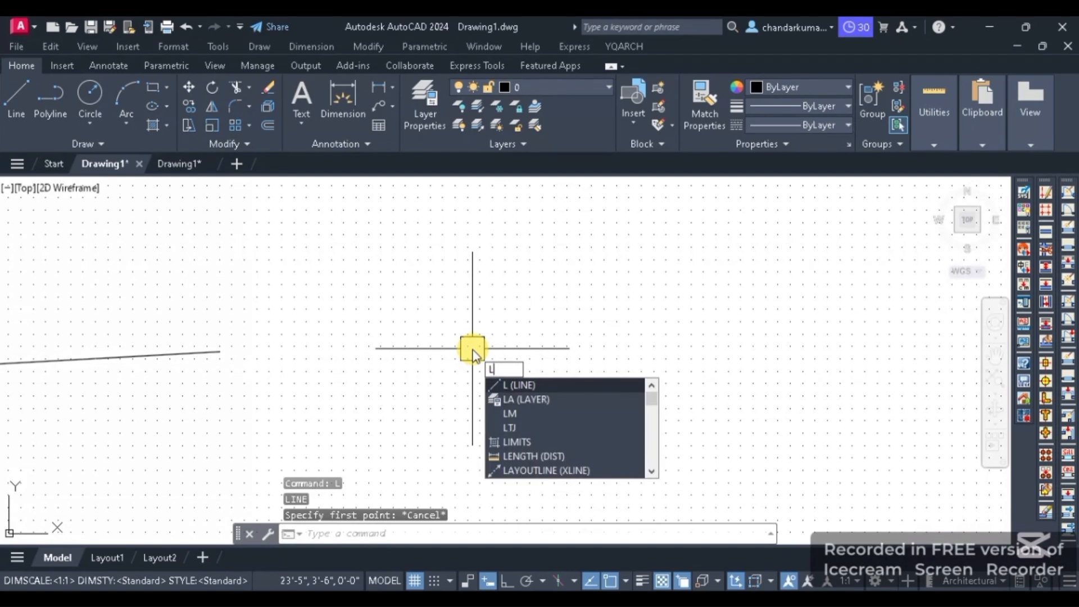
pyautogui.press('Return')
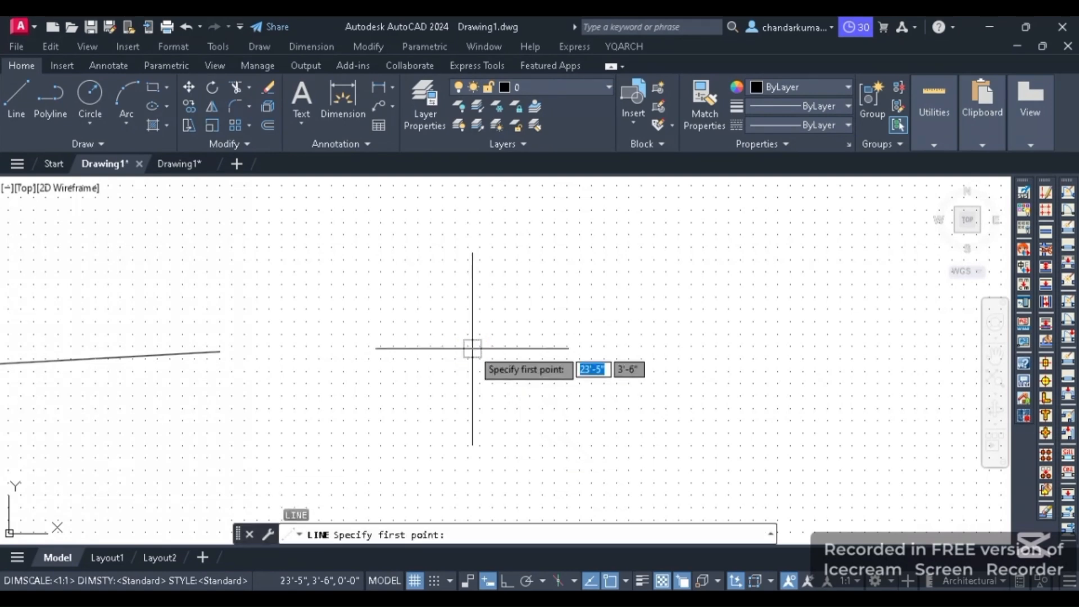
pyautogui.click(372, 347)
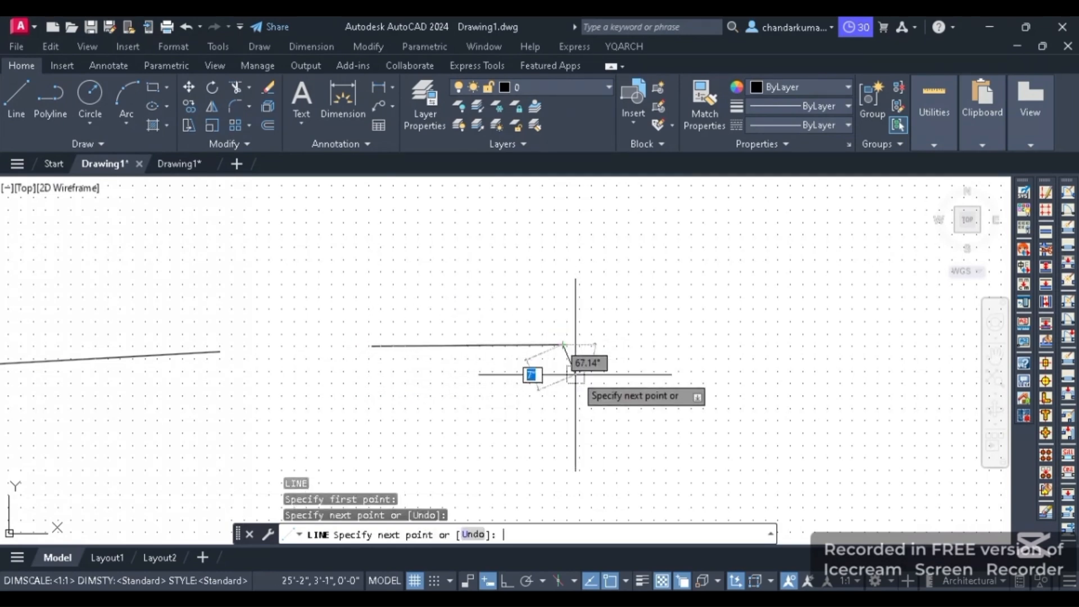
pyautogui.press('Return')
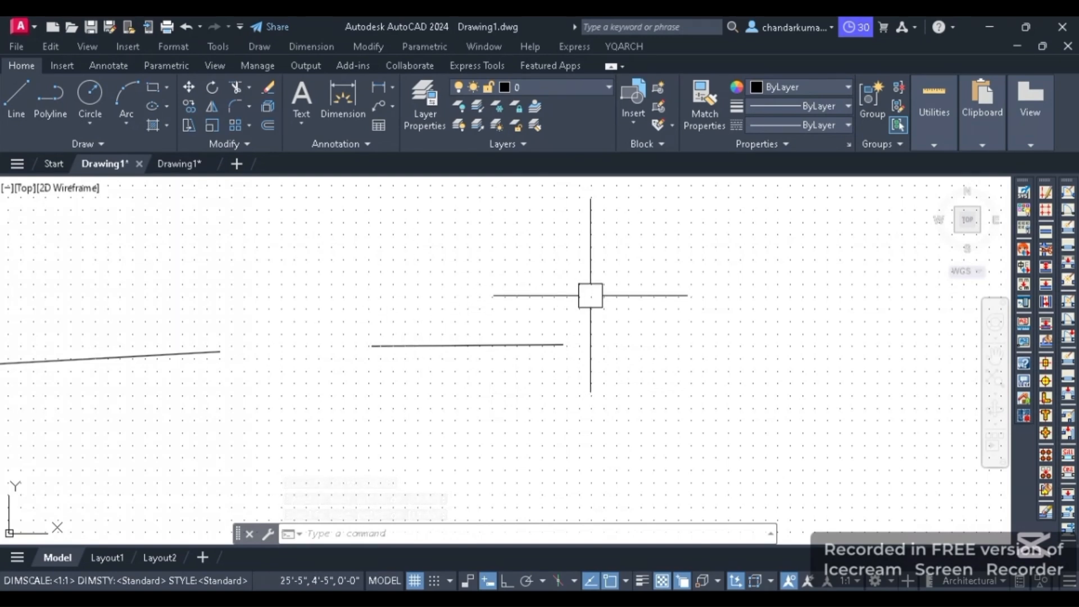
# Draw another line above the newest horizontal one, sloping down to the right, using the L alias.
pyautogui.write('l')
pyautogui.press('Return')
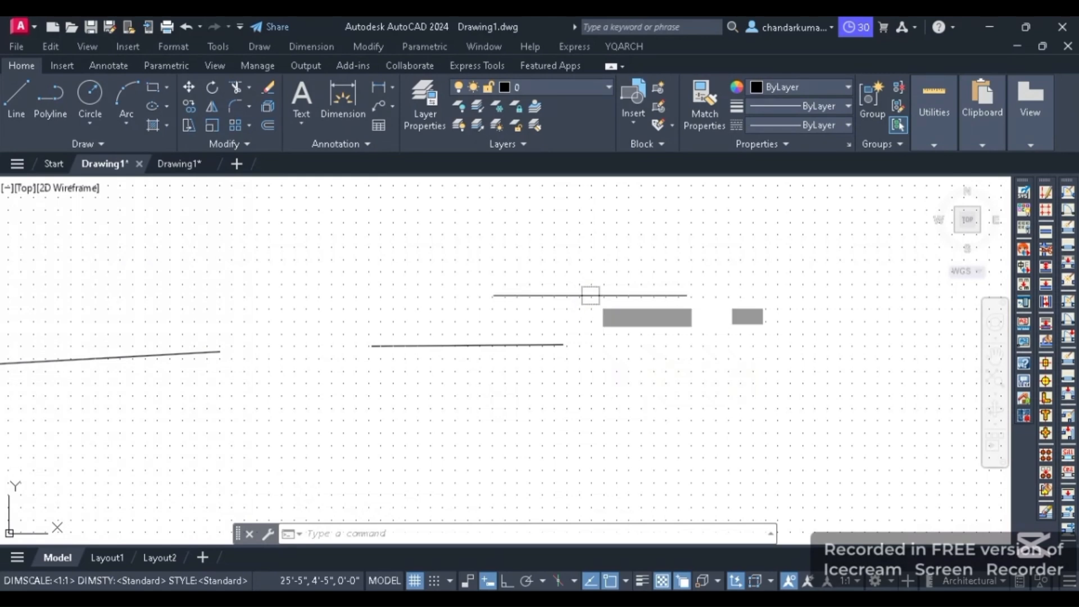
pyautogui.click(492, 219)
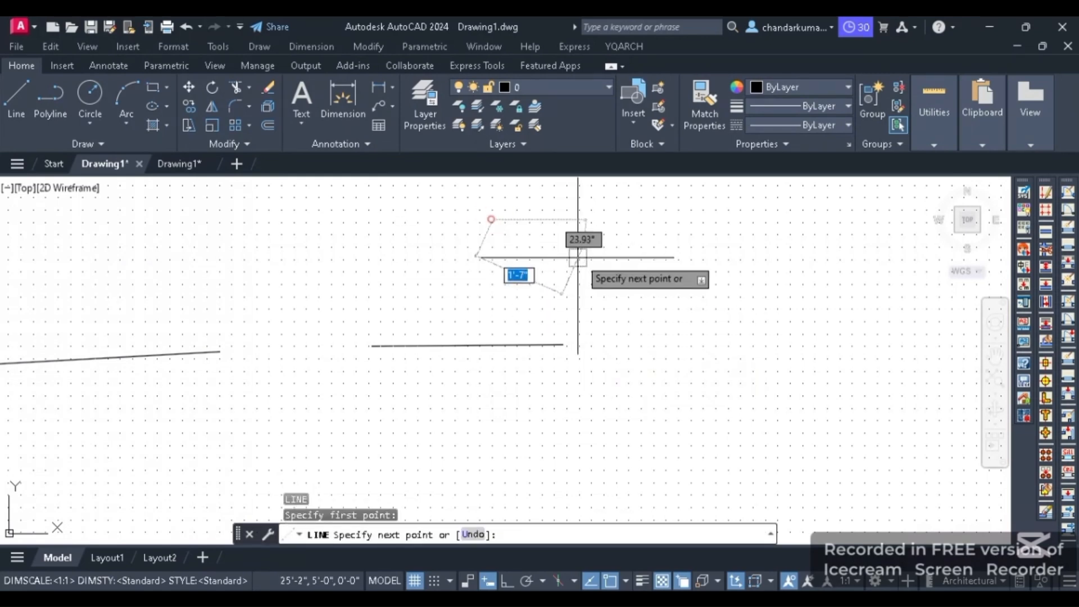
pyautogui.click(661, 293)
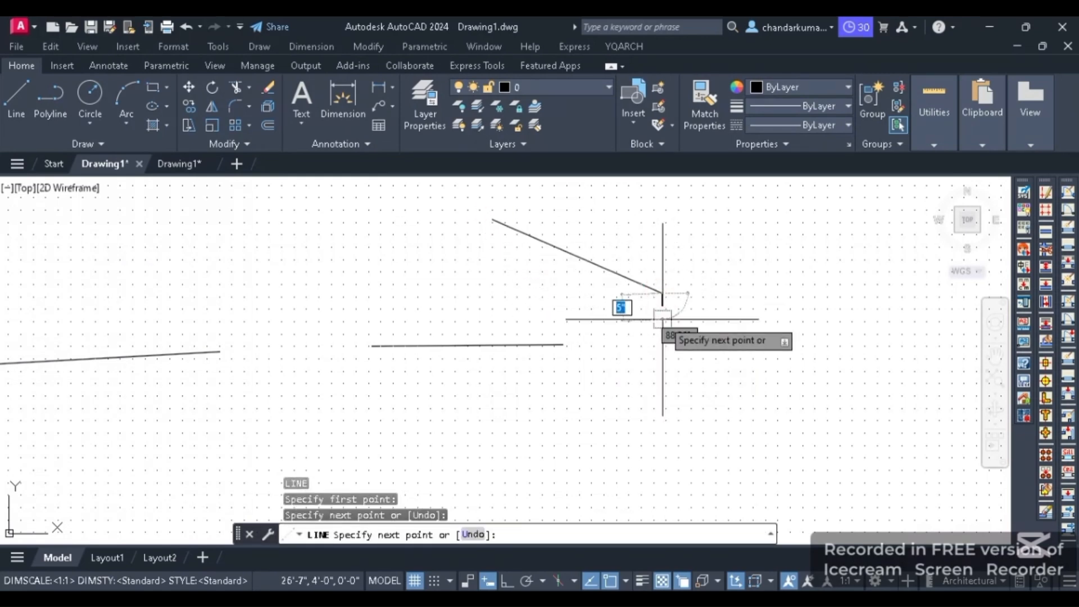
pyautogui.press('Return')
pyautogui.scroll(-4, 661, 323)
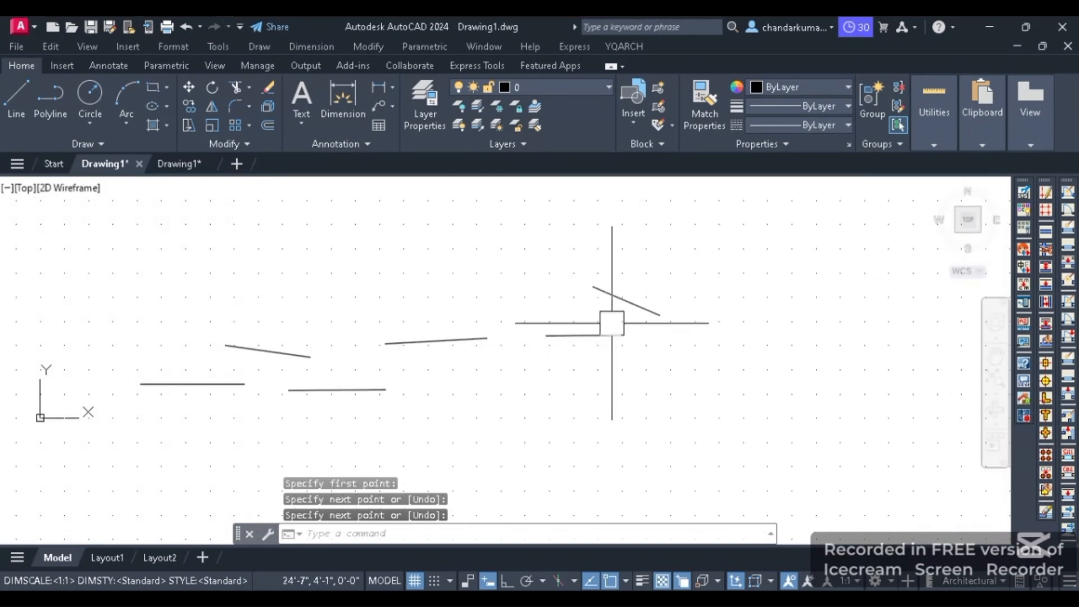
pyautogui.scroll(4, 652, 304)
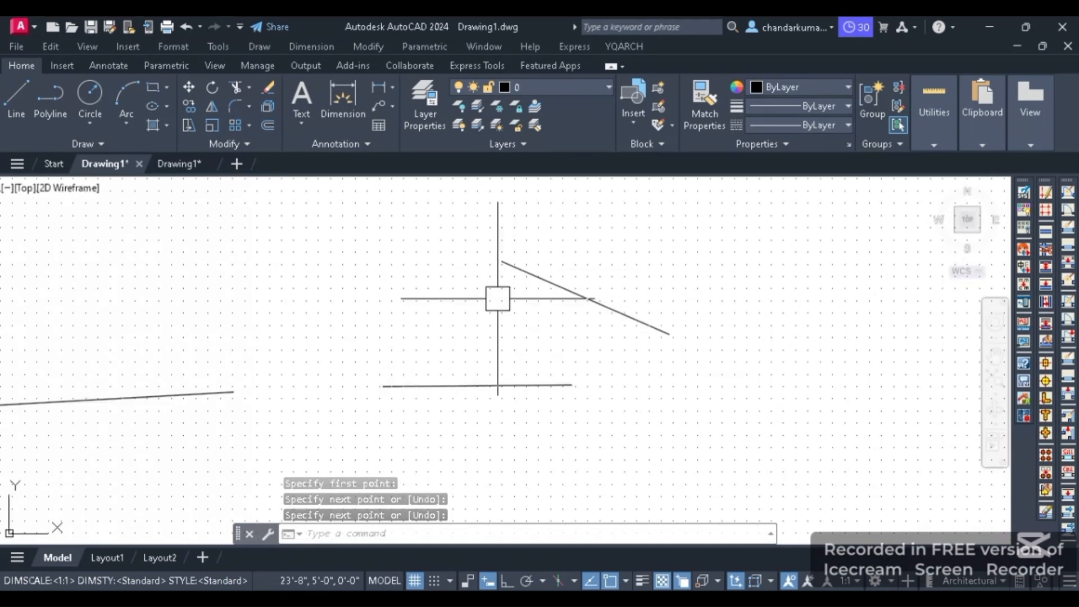